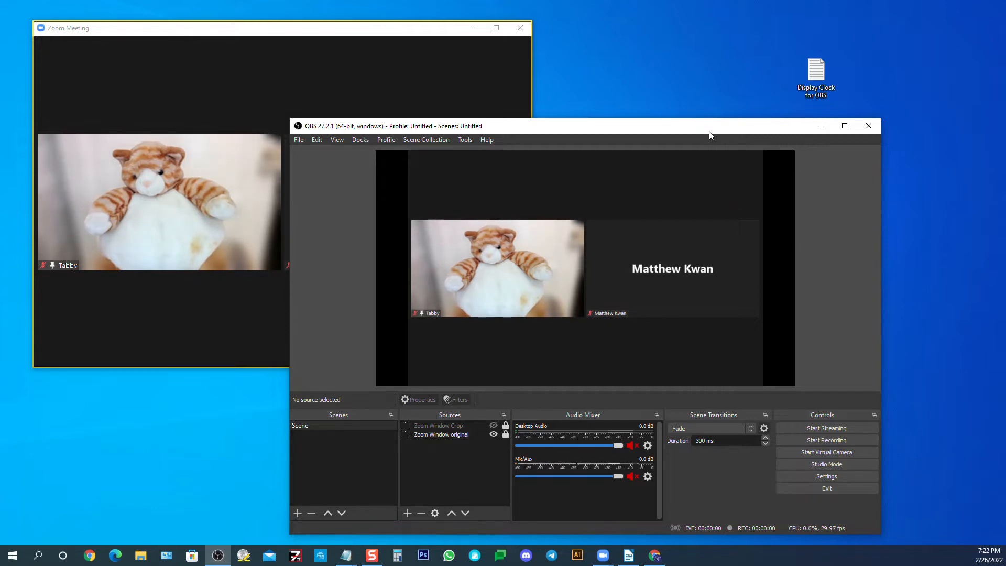
Enable "Always show meeting controls" in Zoom's general settings and close the settings window
click(366, 31)
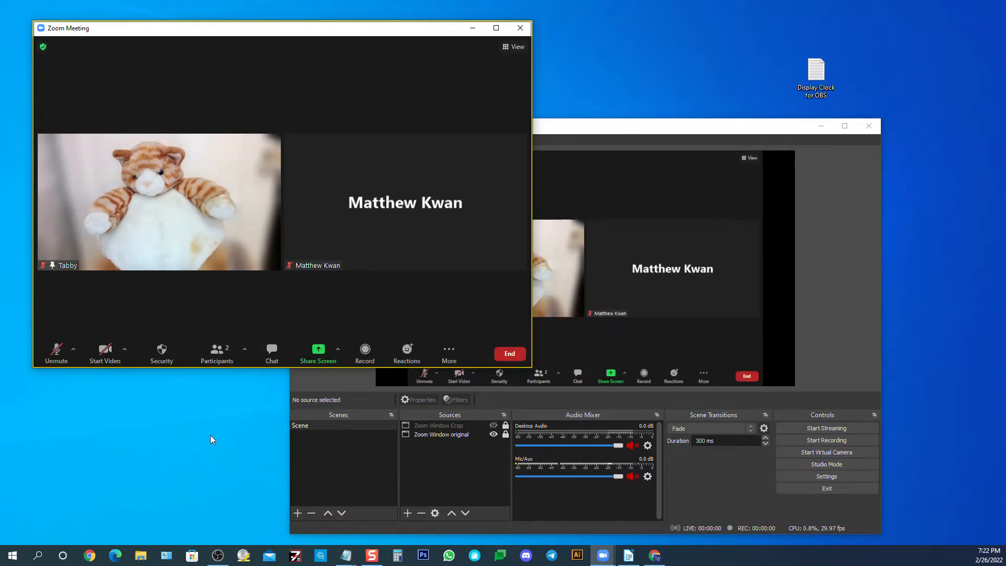
click(125, 349)
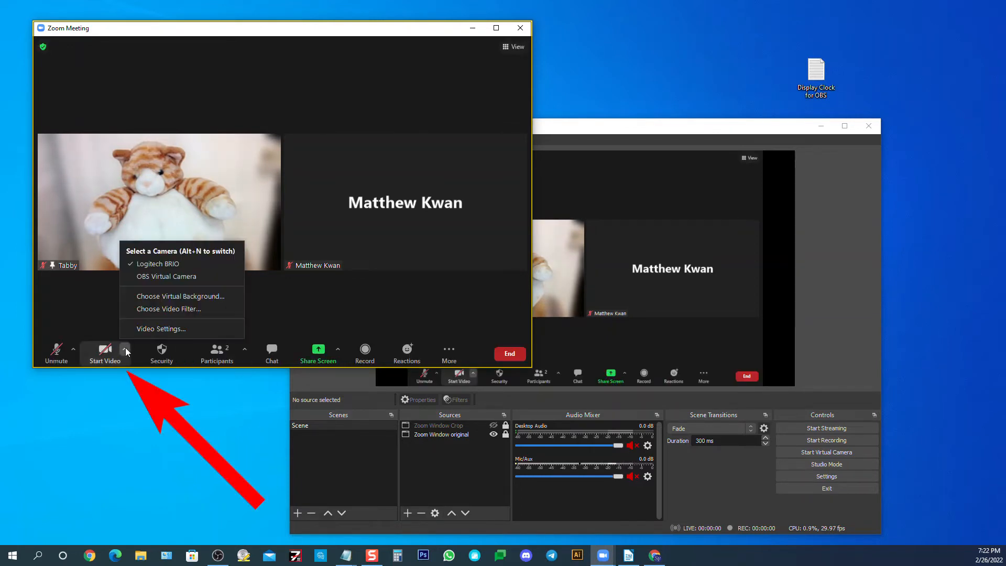
click(151, 329)
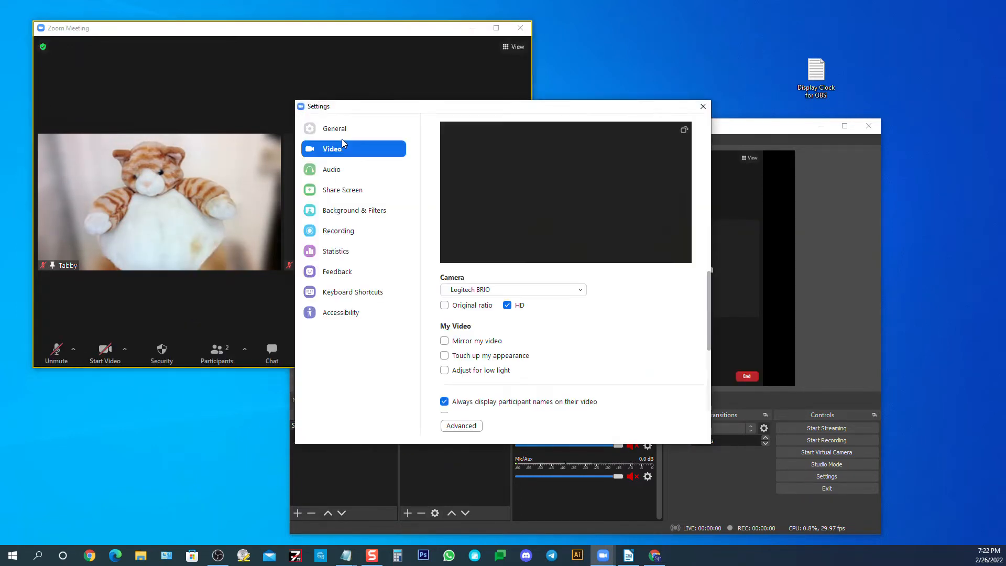
click(340, 130)
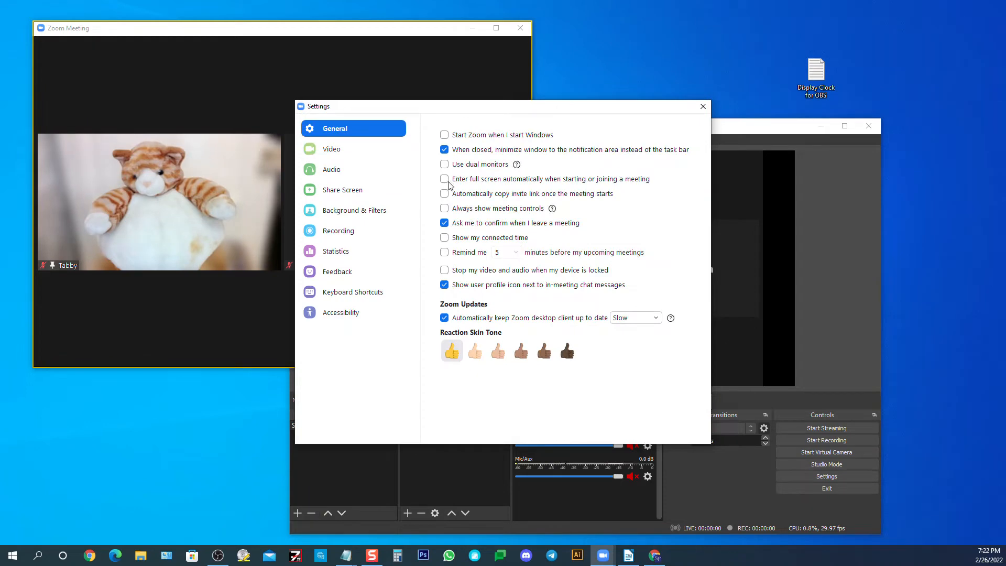
click(443, 209)
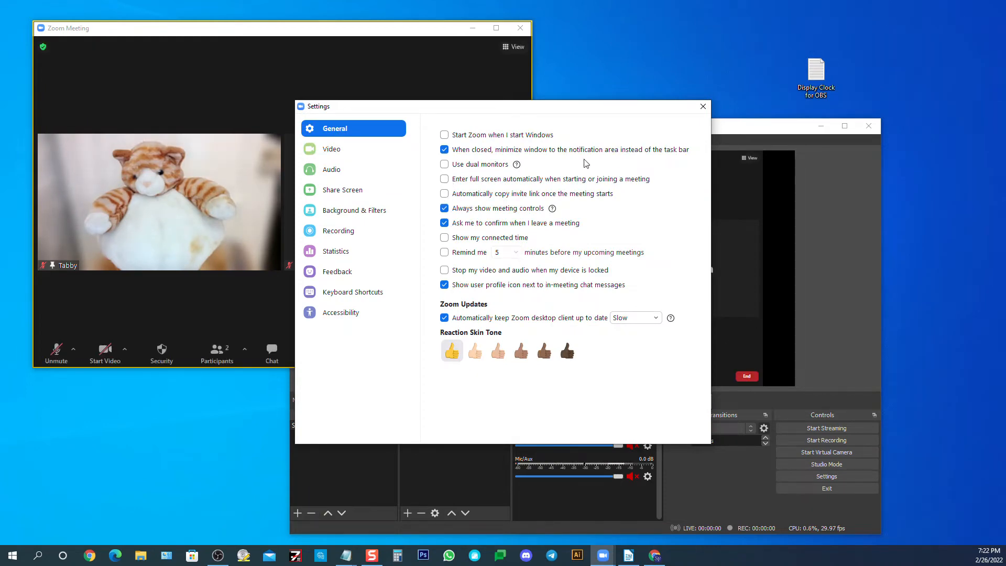
click(702, 108)
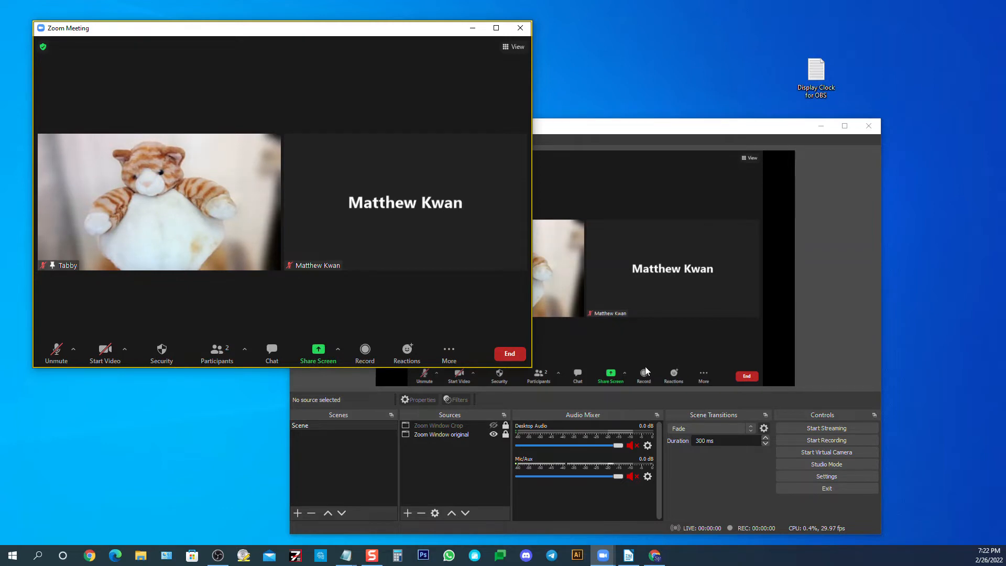
Switch to OBS and compare the Zoom Window Crop source with Zoom Window original, leaving only the original shown
click(634, 122)
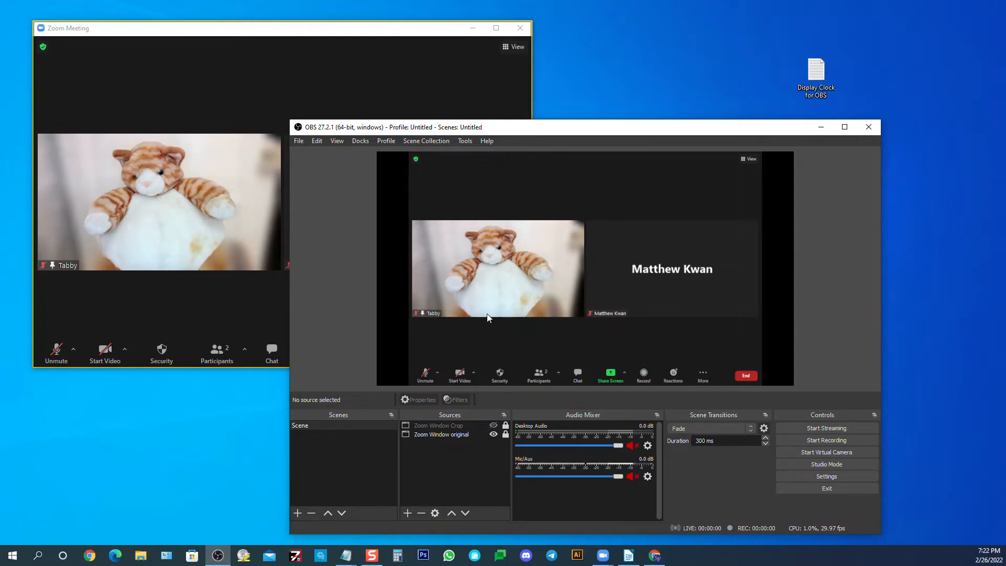
click(492, 426)
click(492, 434)
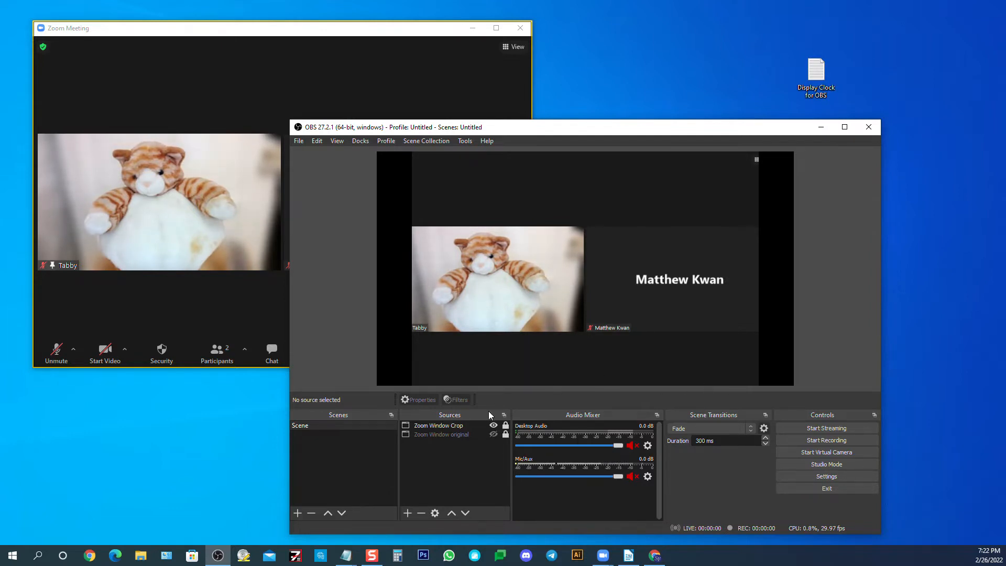
click(493, 433)
click(493, 425)
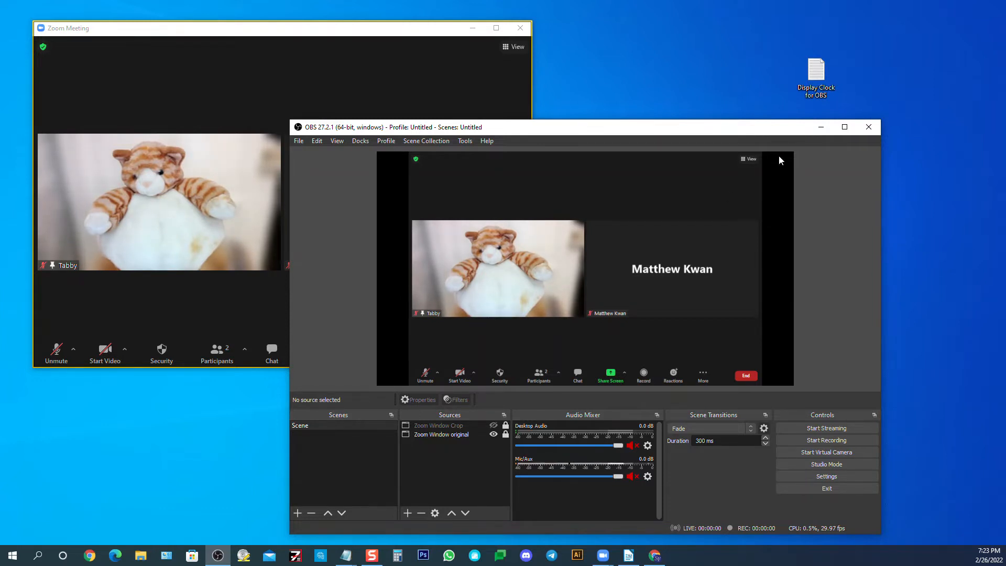
Open the "Display Clock for OBS" text file from the desktop and select its entire clock URL for copying
click(815, 70)
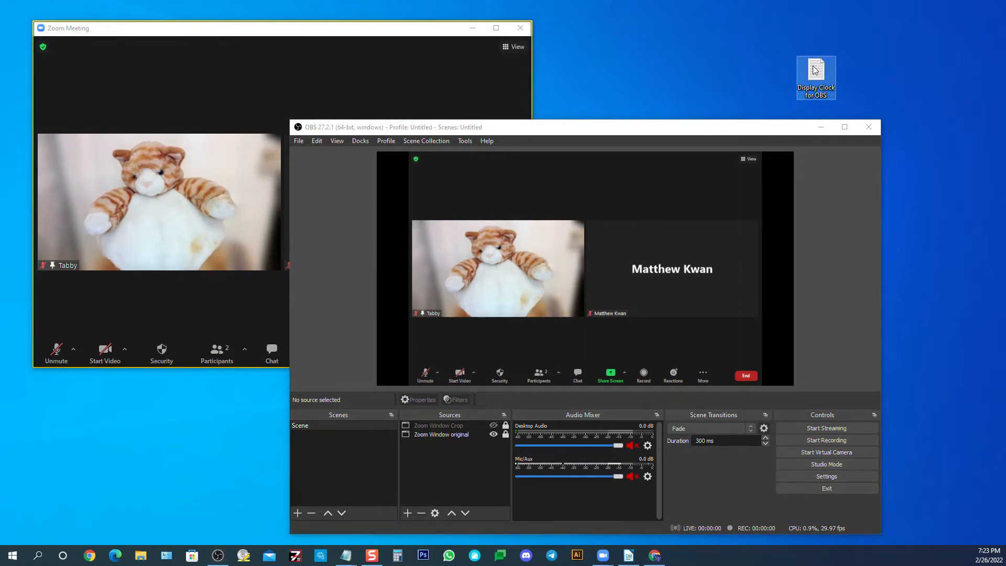
double_click(816, 69)
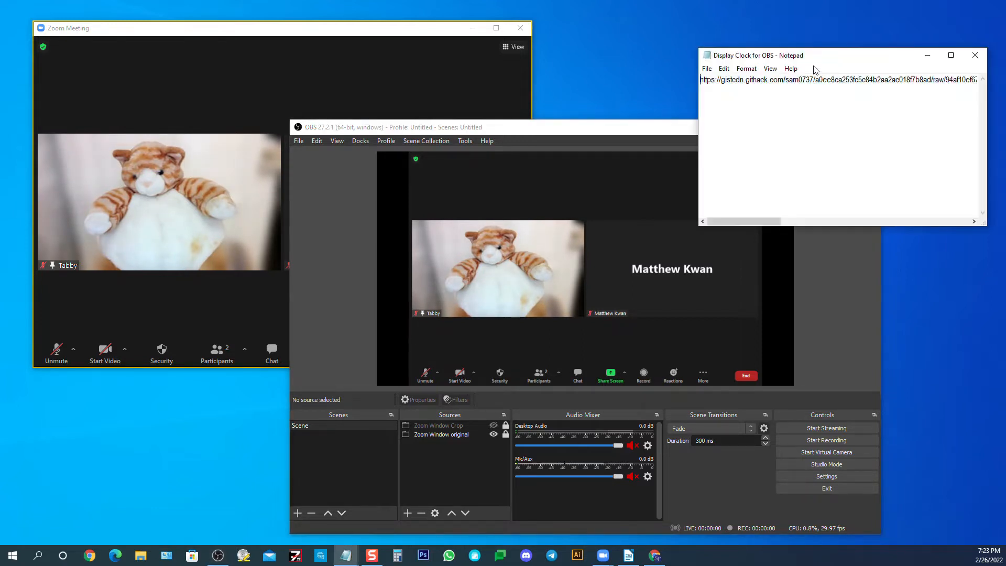
drag(807, 55, 728, 46)
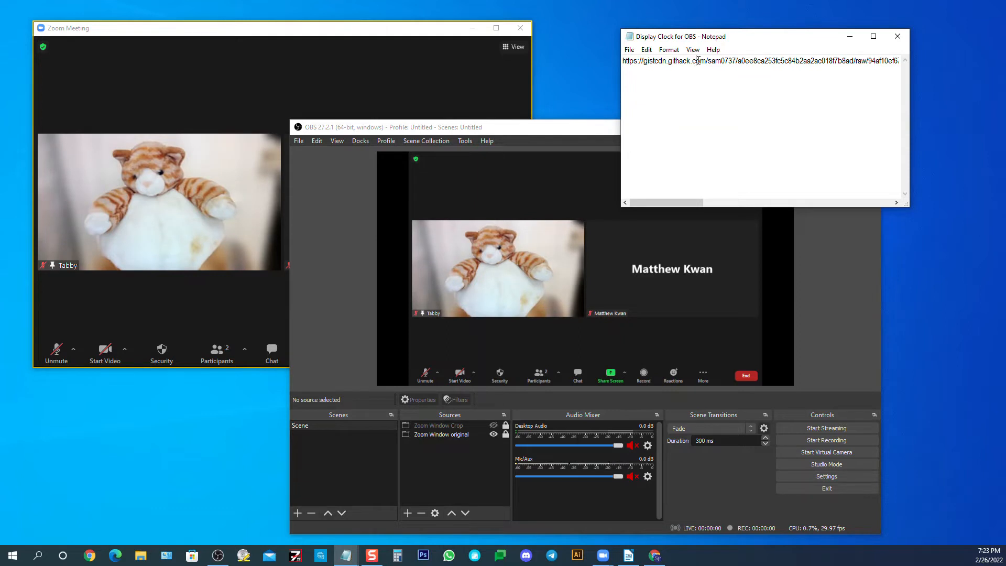
key(ctrl+a)
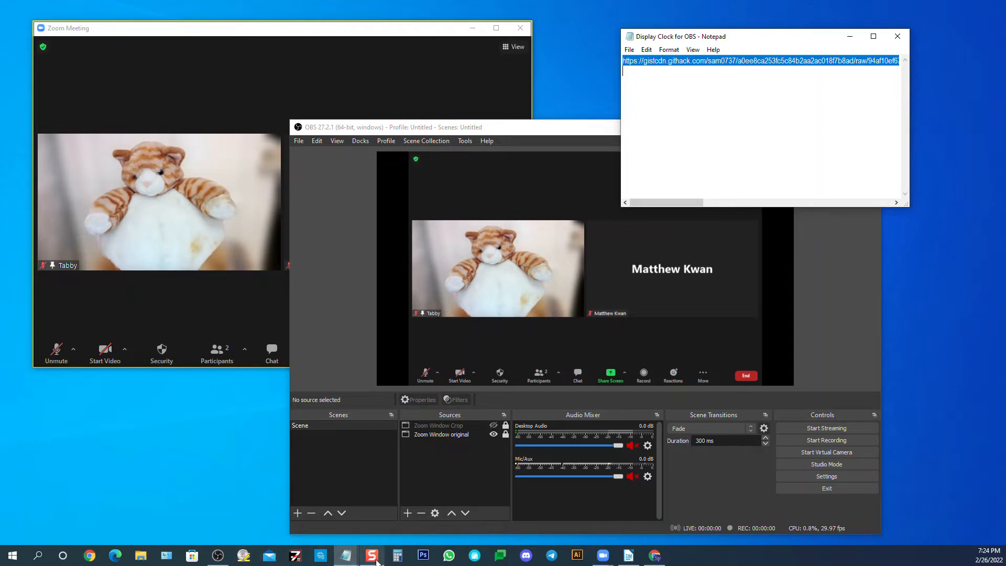
Switch to Chrome and load the clock URL copied from the text file
click(655, 557)
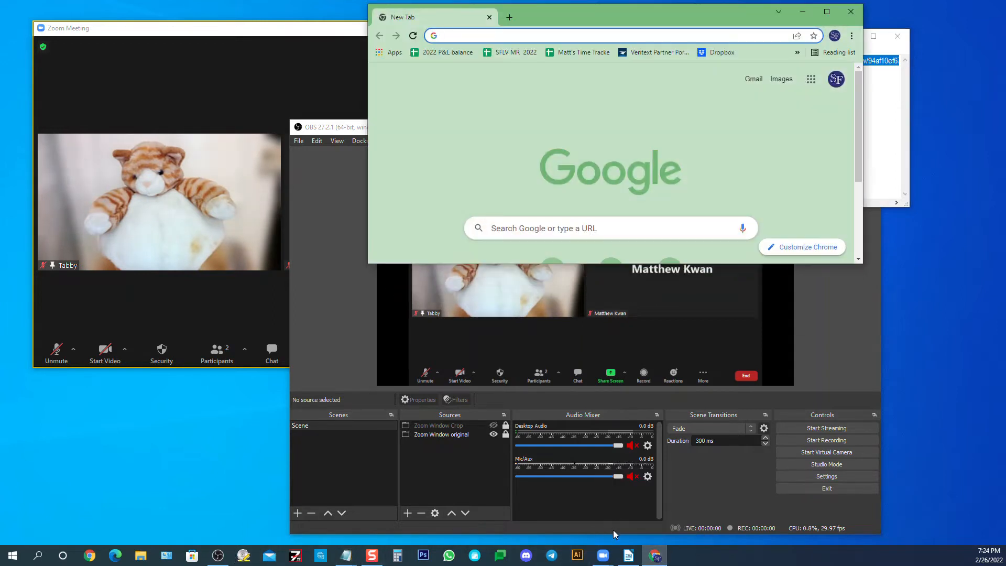
drag(551, 11, 456, 26)
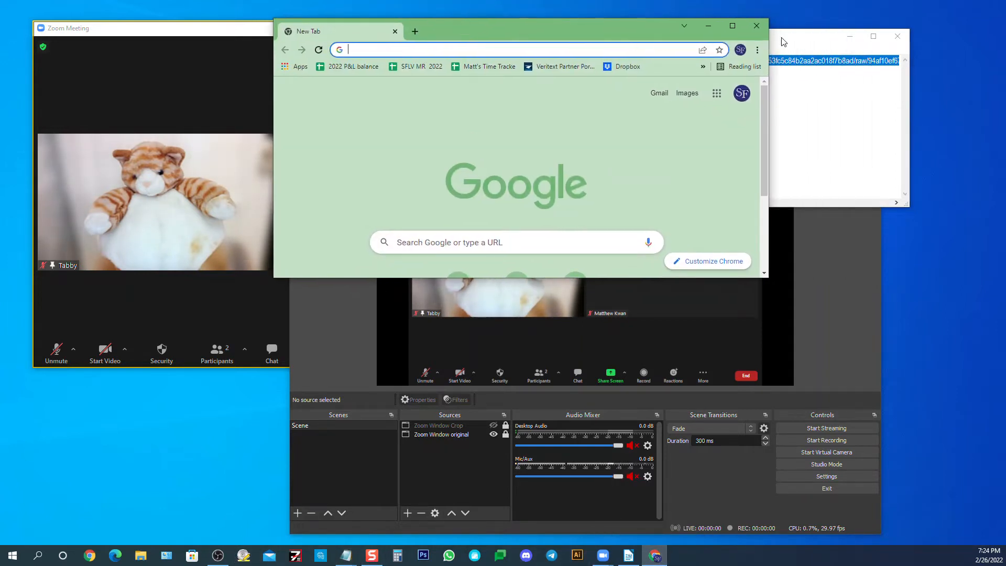
click(416, 48)
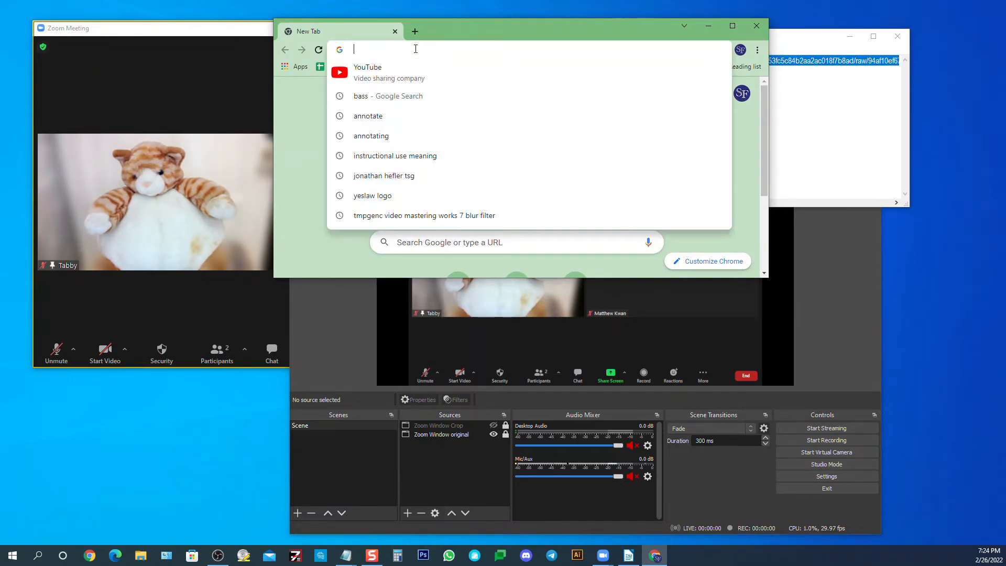
key(ctrl+v)
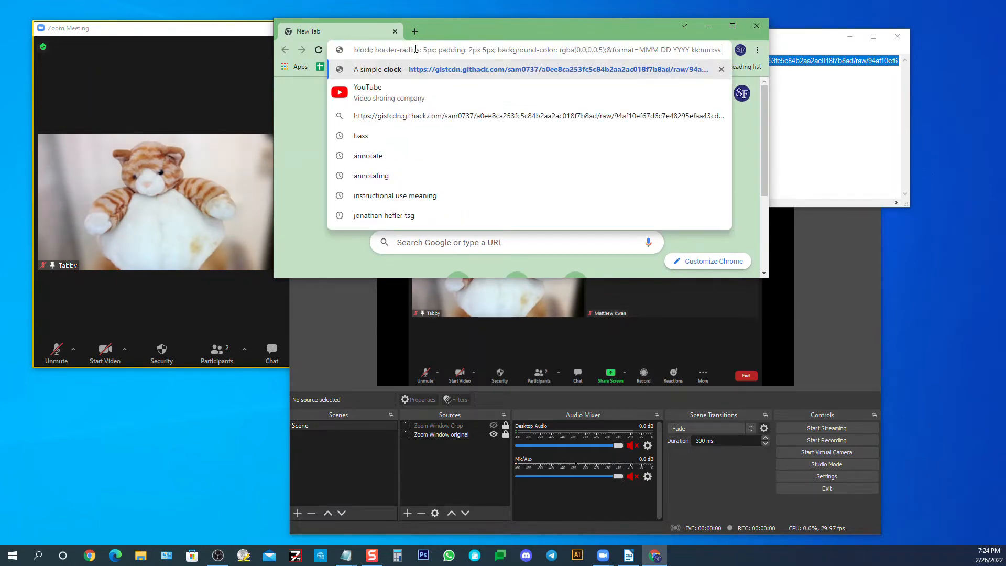
key(Return)
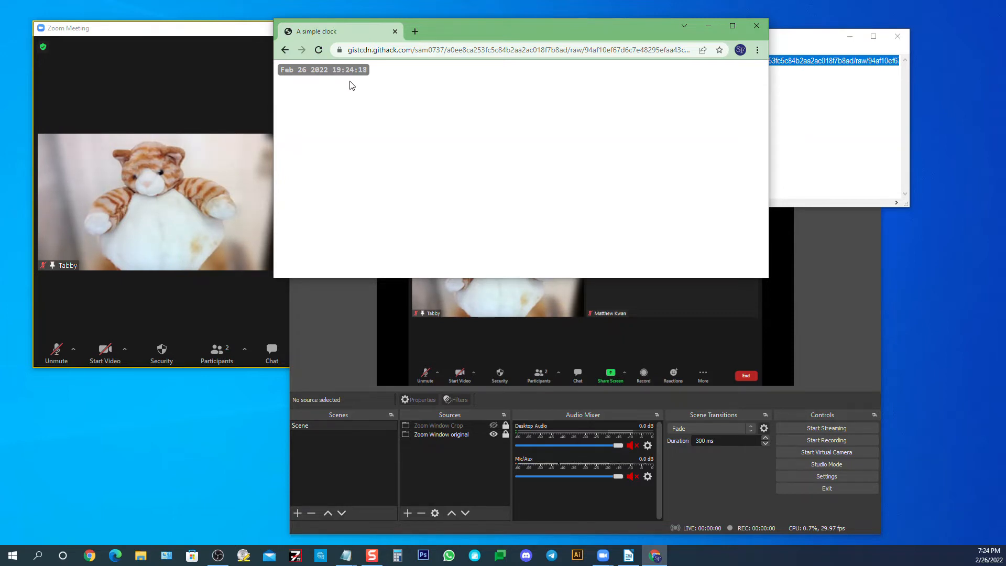
Copy the clock page's full URL from Chrome, and minimize the Chrome and Notepad windows
click(402, 51)
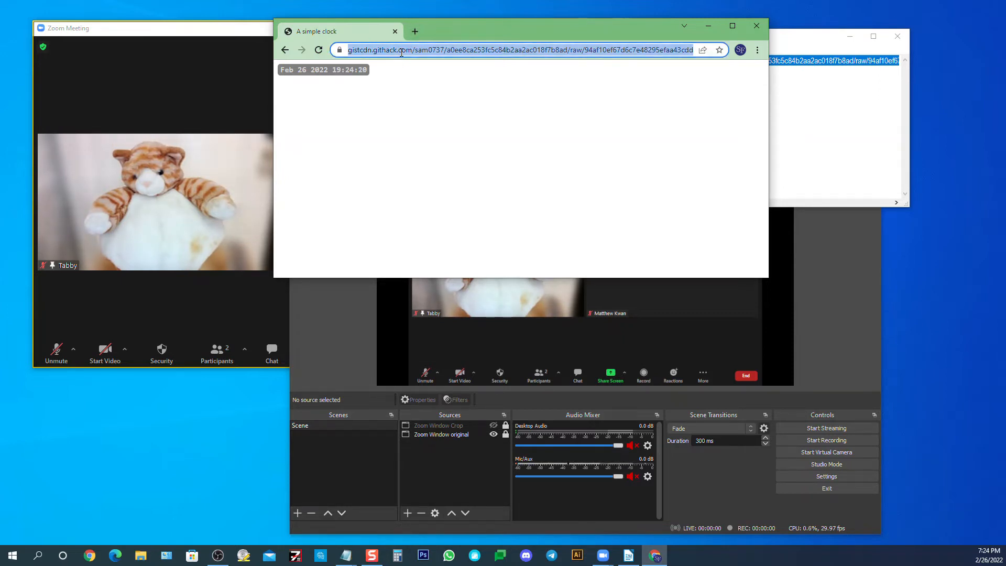
double_click(402, 51)
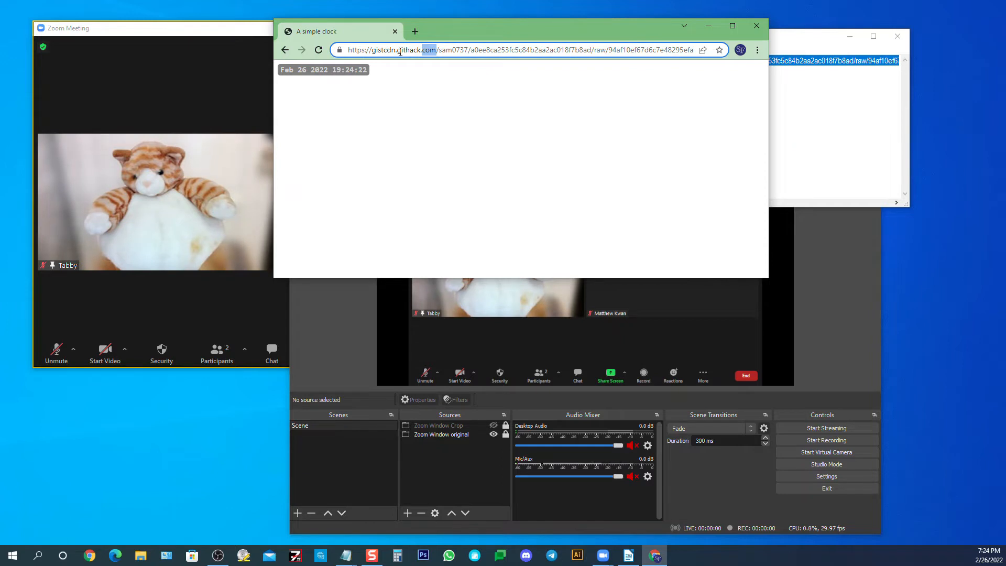
key(ctrl+a)
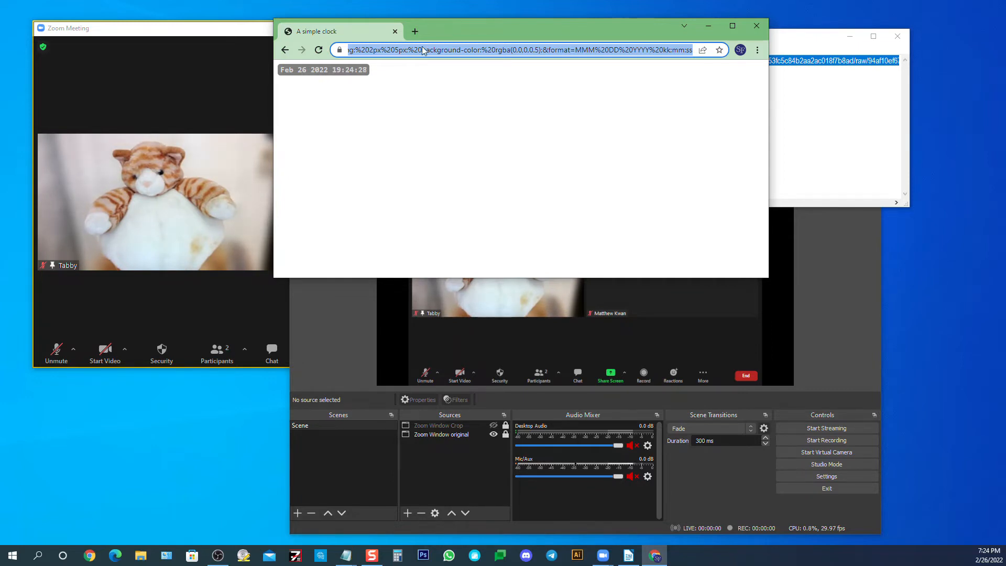
drag(482, 37, 548, 35)
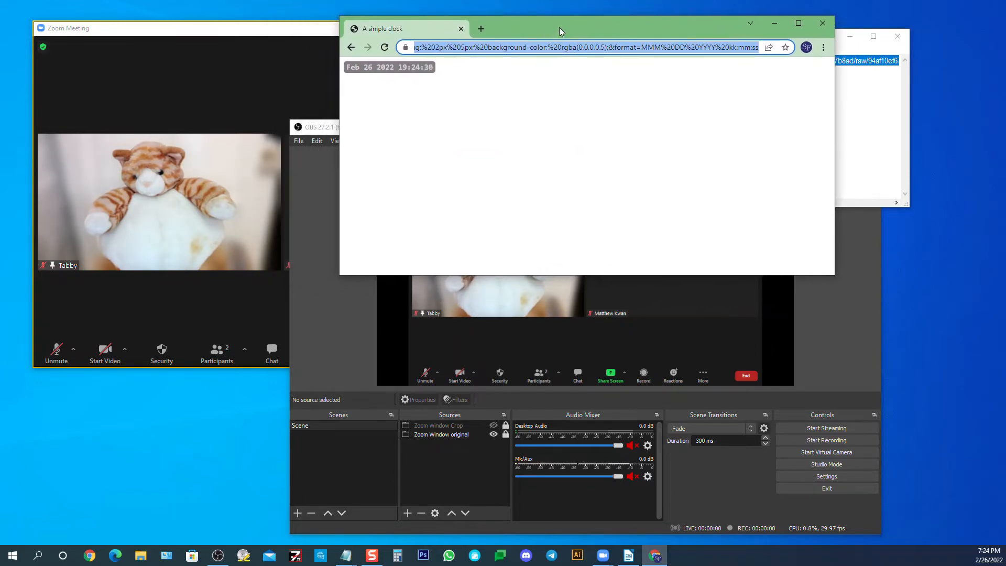
click(775, 24)
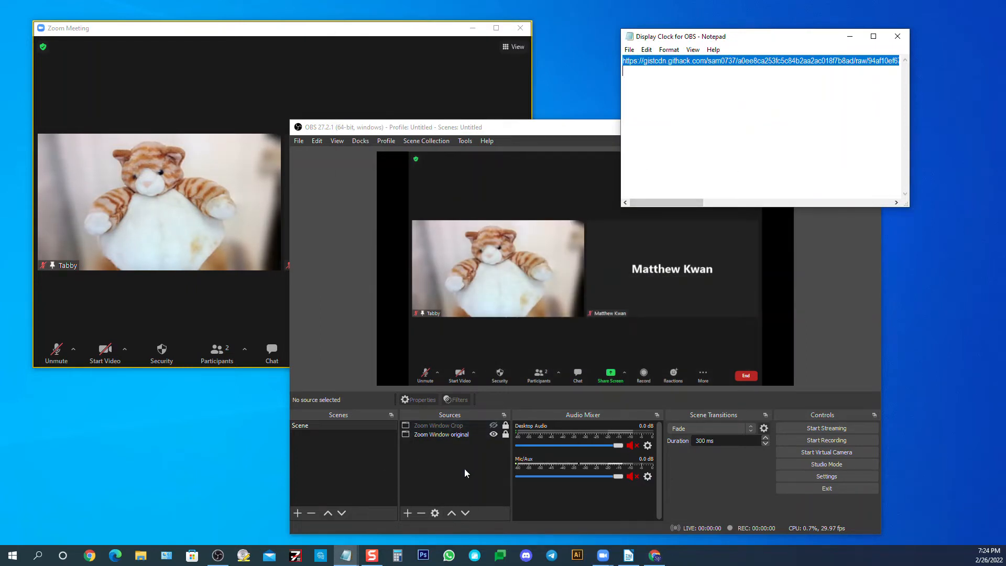
click(849, 37)
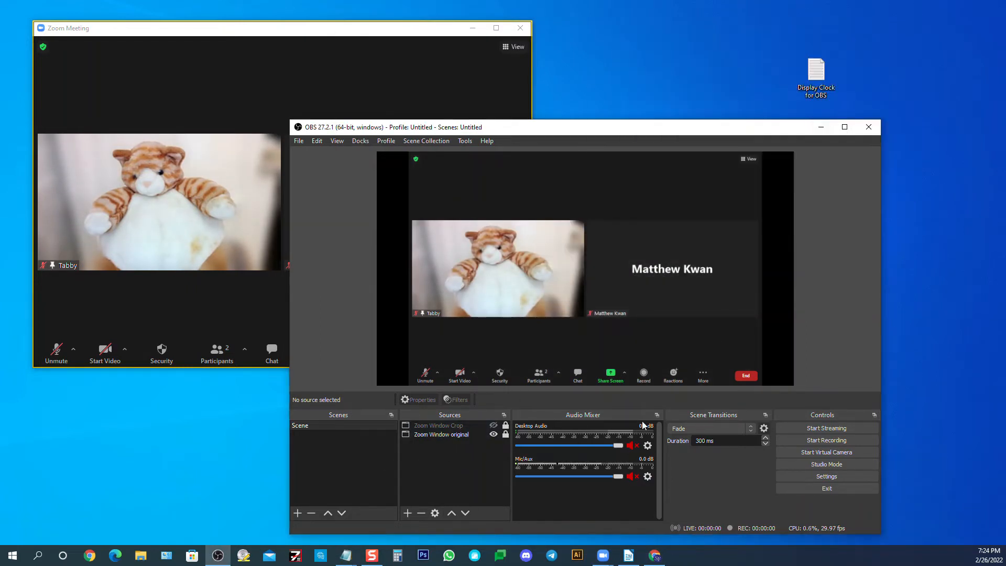
Add a new browser source named "Time Date Stamp Clock" to the OBS scene
click(407, 514)
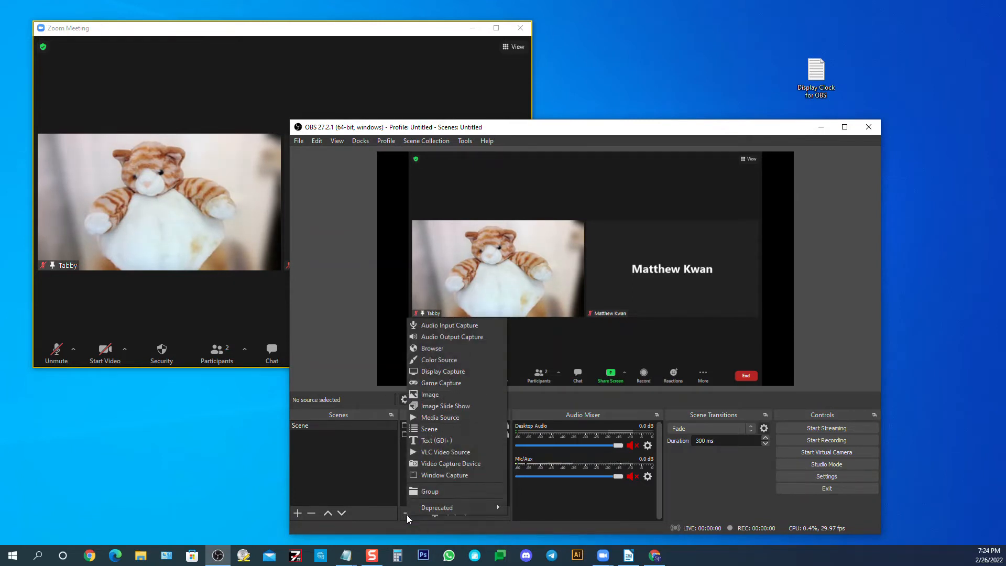
click(427, 349)
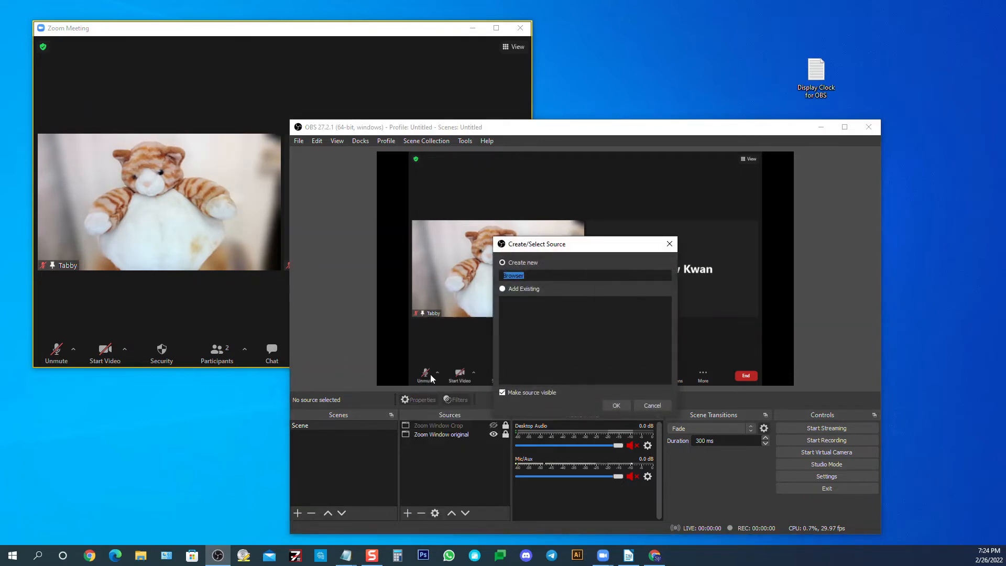
drag(540, 247, 171, 333)
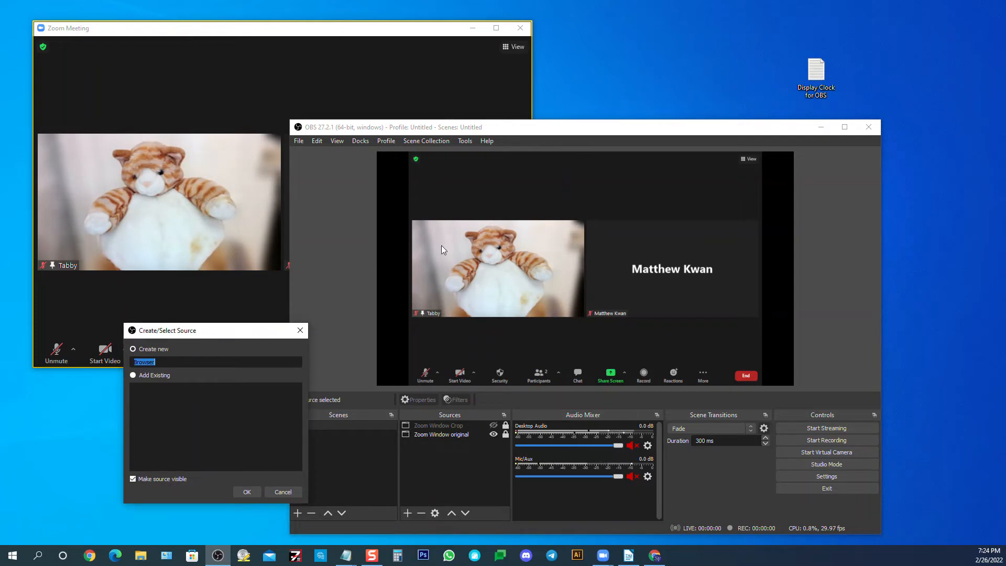
drag(237, 331, 296, 335)
text(Time Dat)
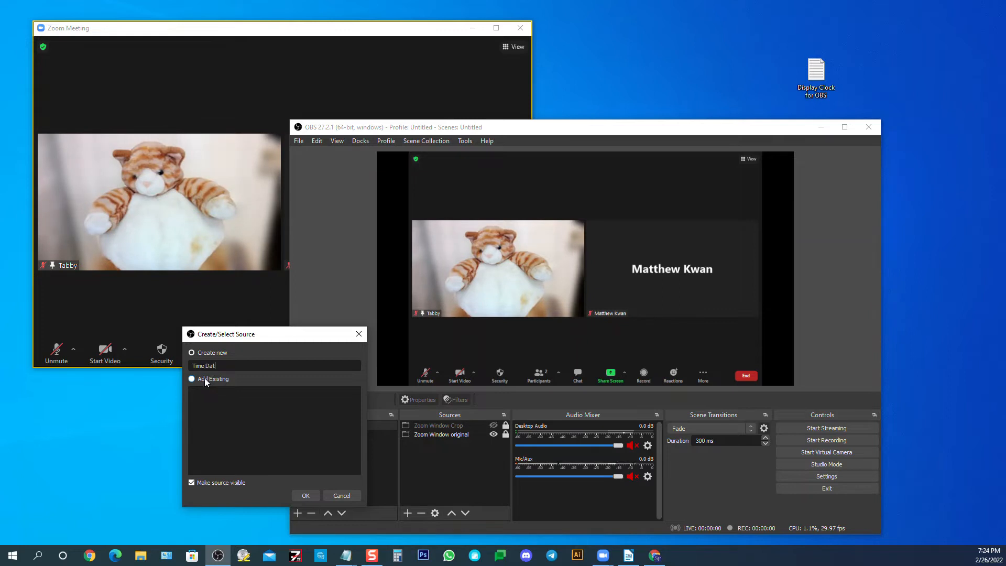
text(e Stamp Clock)
click(302, 496)
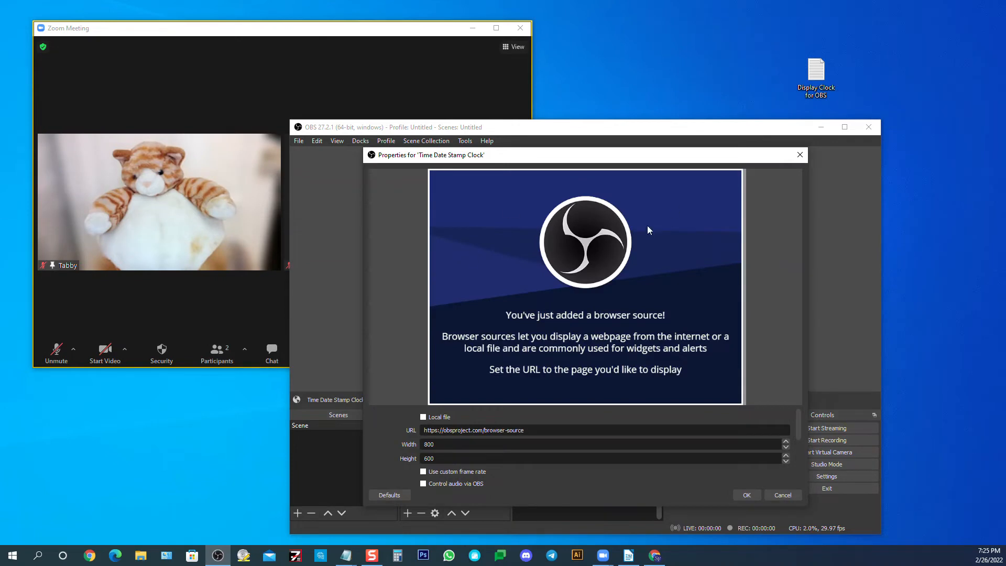
Set the browser source's URL to the copied clock address, with a width of 175 and a height of 25
click(539, 428)
key(BackSpace)
key(BackSpace)
key(BackSpace)
key(BackSpace)
key(BackSpace)
key(BackSpace)
key(BackSpace)
key(BackSpace)
key(BackSpace)
key(BackSpace)
key(BackSpace)
key(BackSpace)
key(BackSpace)
key(BackSpace)
key(BackSpace)
key(BackSpace)
key(BackSpace)
key(BackSpace)
key(BackSpace)
key(BackSpace)
key(ctrl+v)
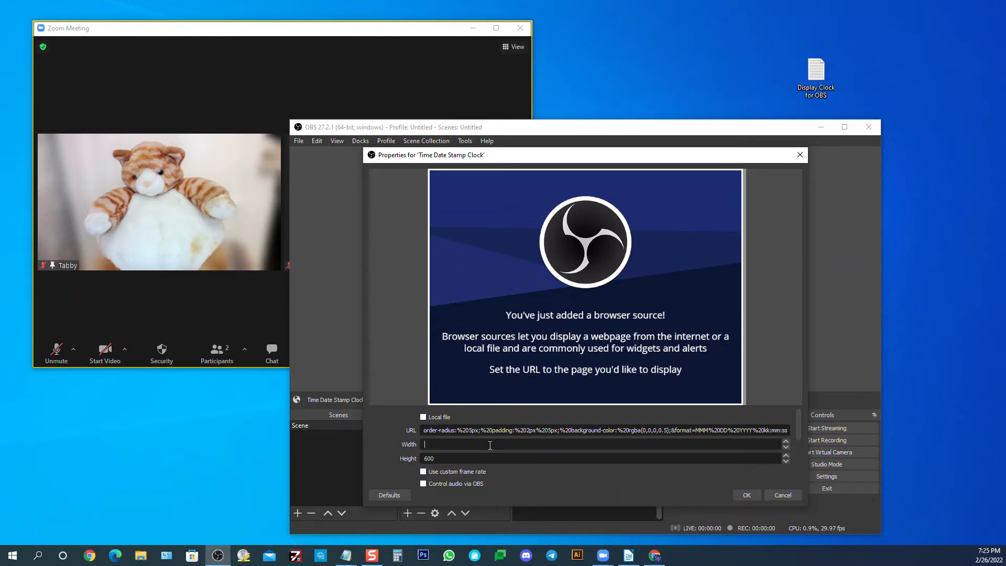
text(75)
key(BackSpace)
key(BackSpace)
click(746, 496)
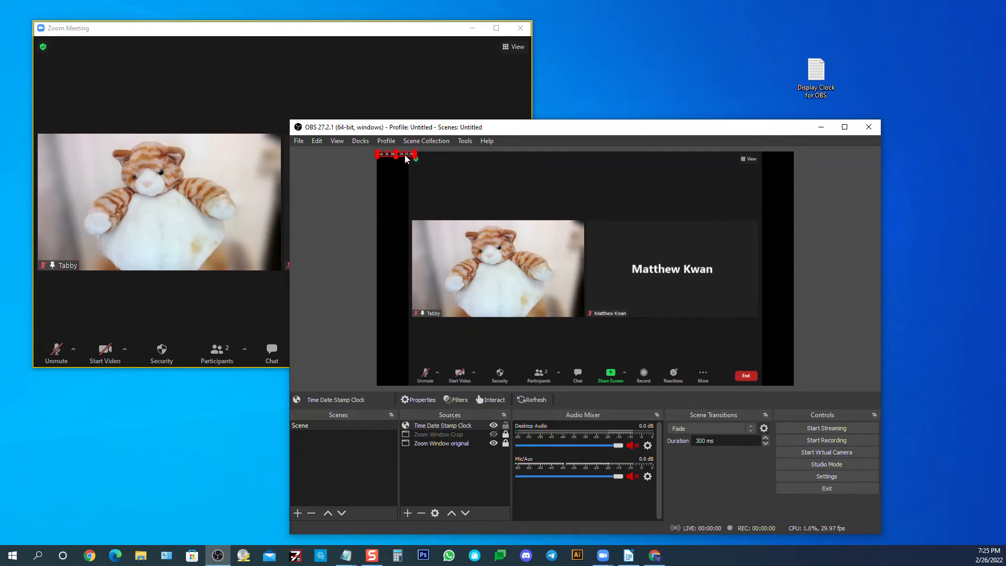
Move the clock overlay below the video tiles near the centre, and set its horizontal position to 1000 in its transform settings
drag(406, 156, 597, 334)
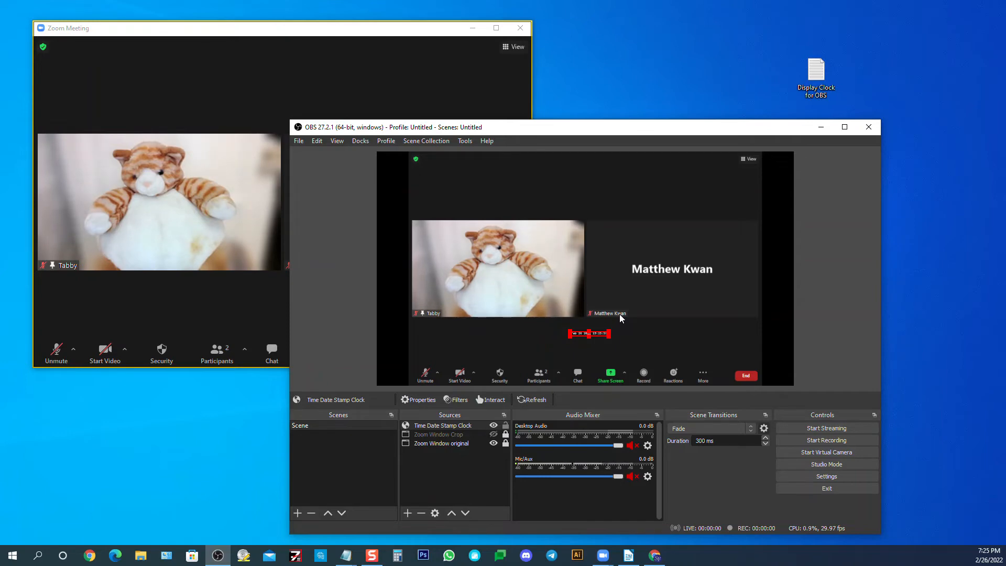
right_click(599, 337)
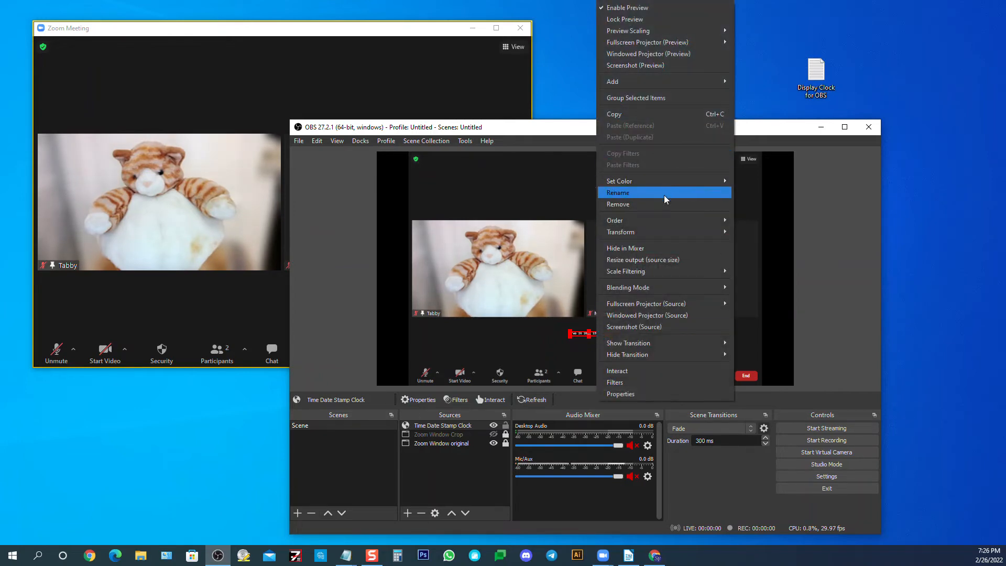
mouse_move(669, 228)
click(742, 232)
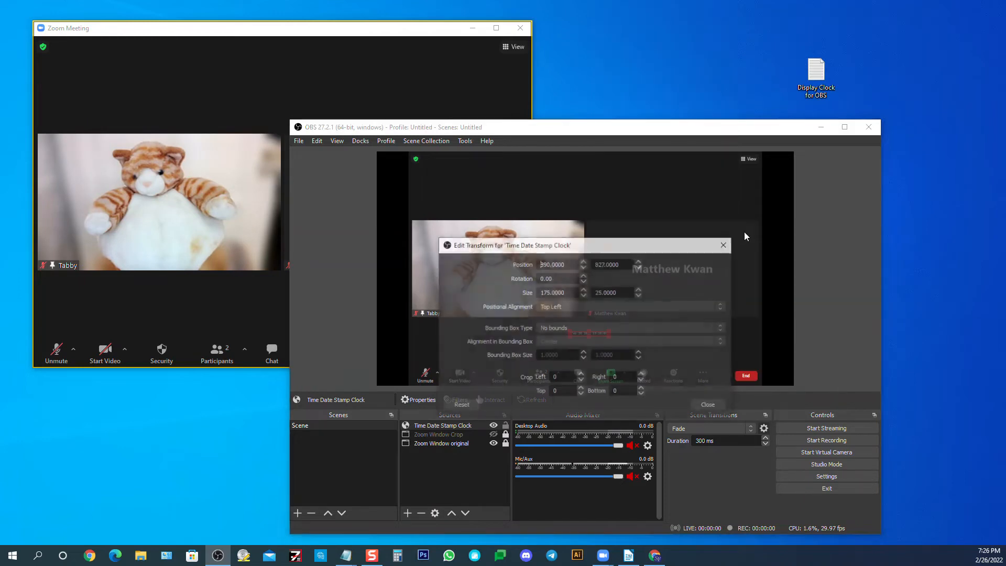
drag(659, 246, 845, 45)
double_click(740, 59)
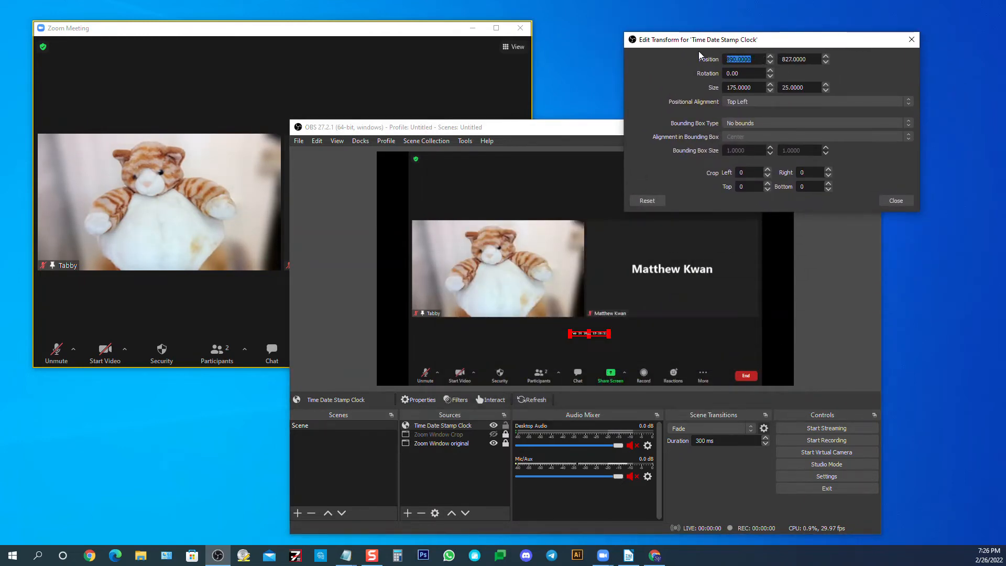
text(1000)
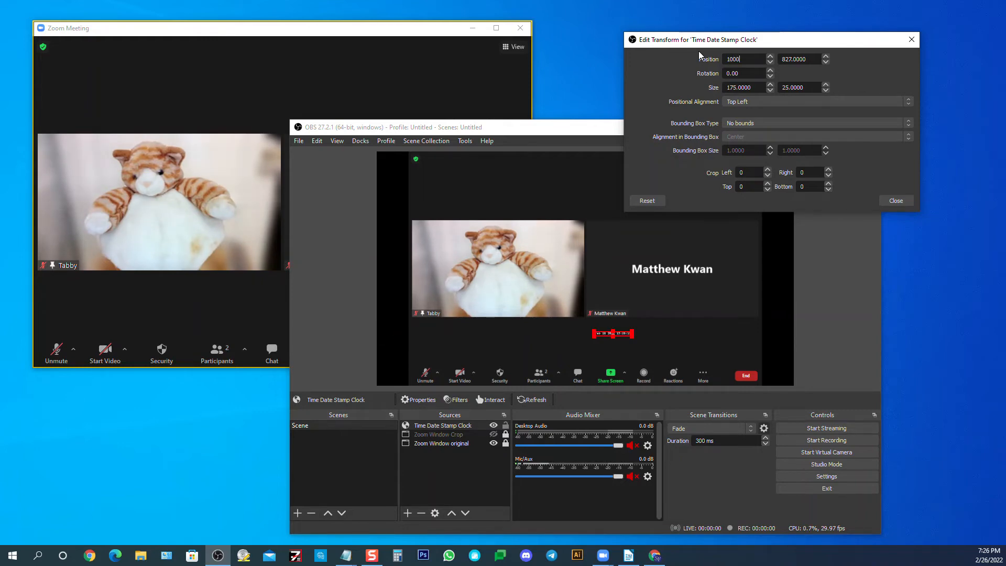
key(Return)
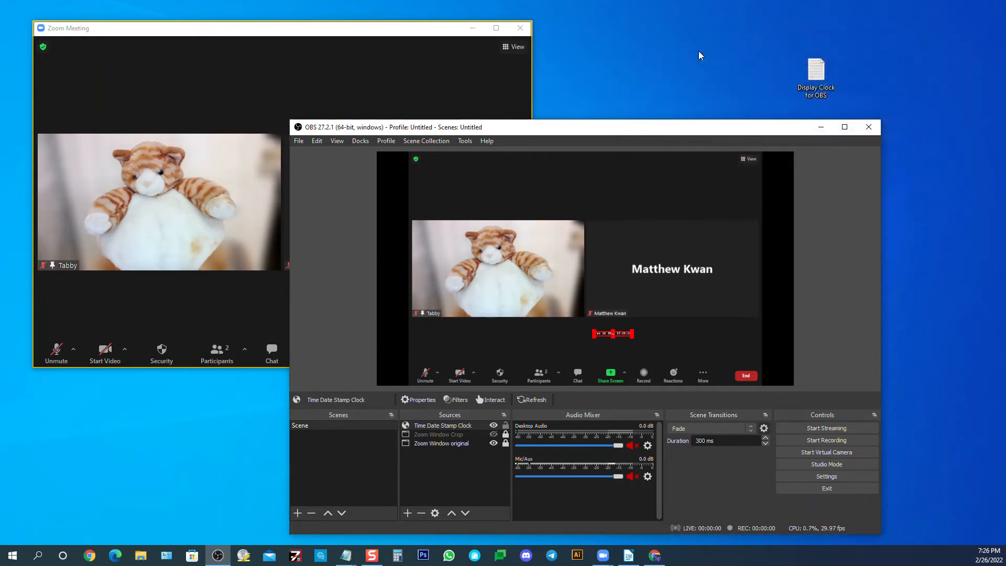
Reposition the clock just below the video tiles, try enlarging it by its corner, and undo the resize
right_click(466, 426)
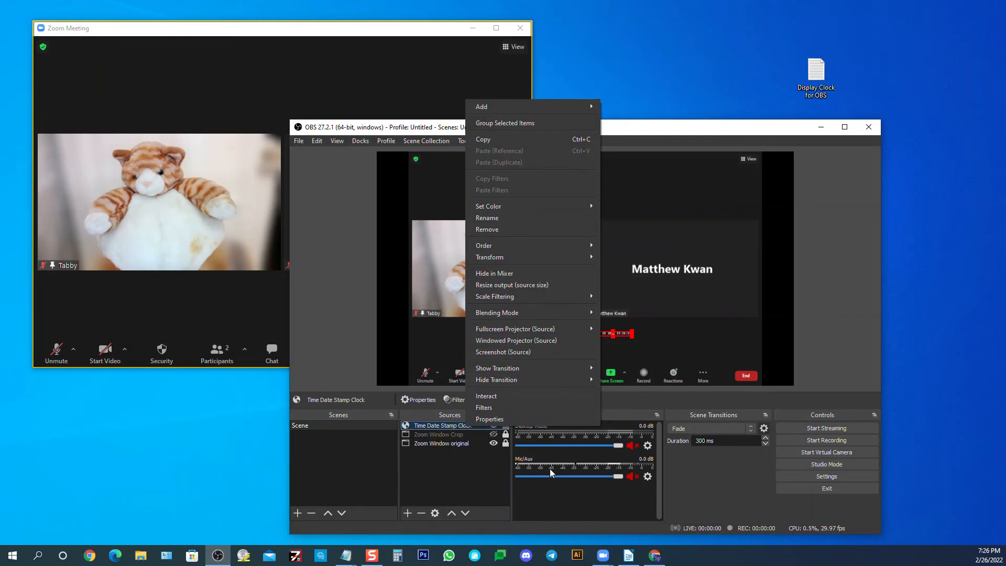
click(649, 130)
mouse_move(601, 334)
mouse_down()
mouse_move(587, 281)
mouse_move(594, 333)
mouse_up()
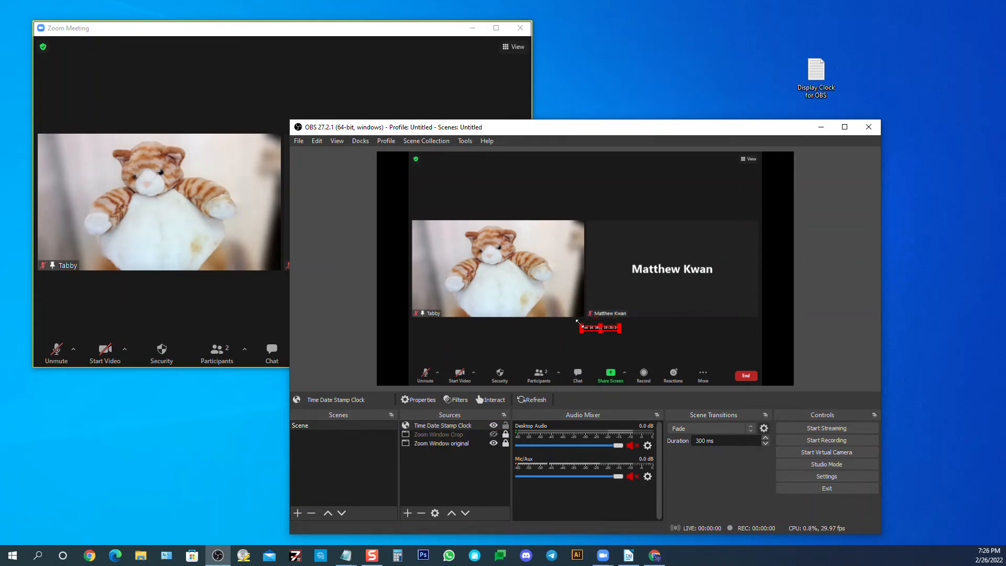
mouse_move(580, 323)
mouse_down()
mouse_move(314, 265)
mouse_move(367, 288)
mouse_move(498, 301)
mouse_move(557, 294)
mouse_move(569, 308)
mouse_up()
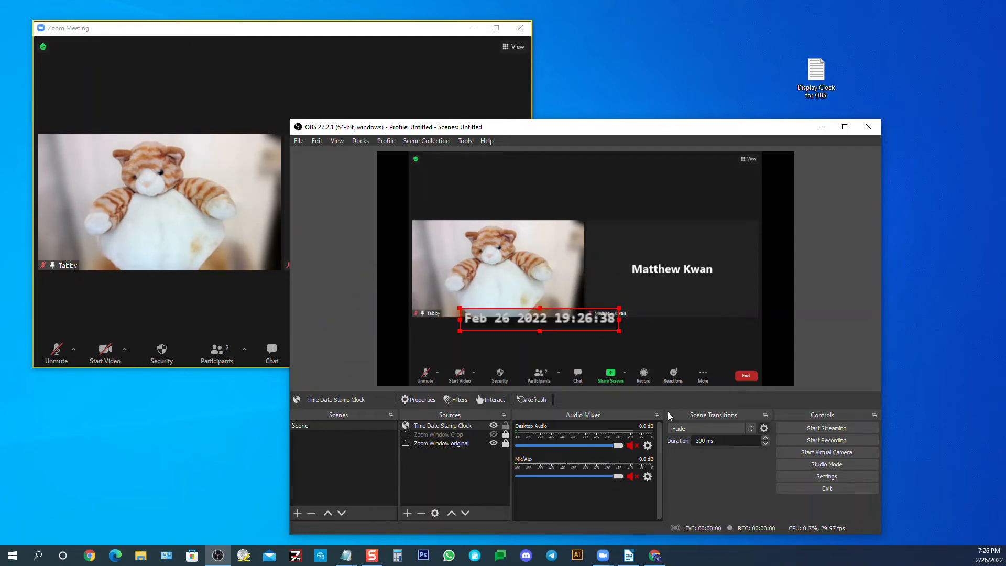
key(ctrl+z)
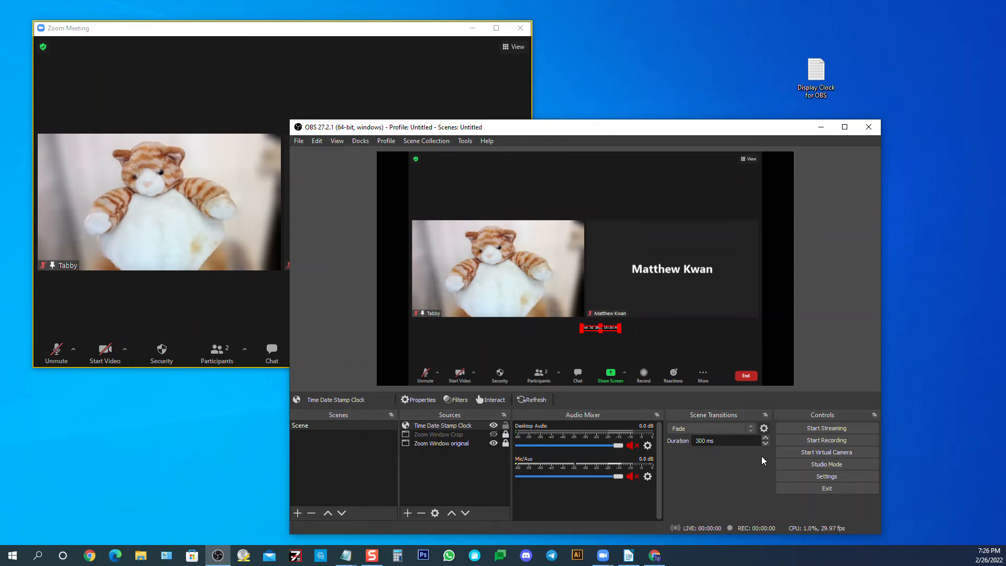
Set the Time Date Stamp Clock's positional alignment to Center in its transform settings
right_click(458, 426)
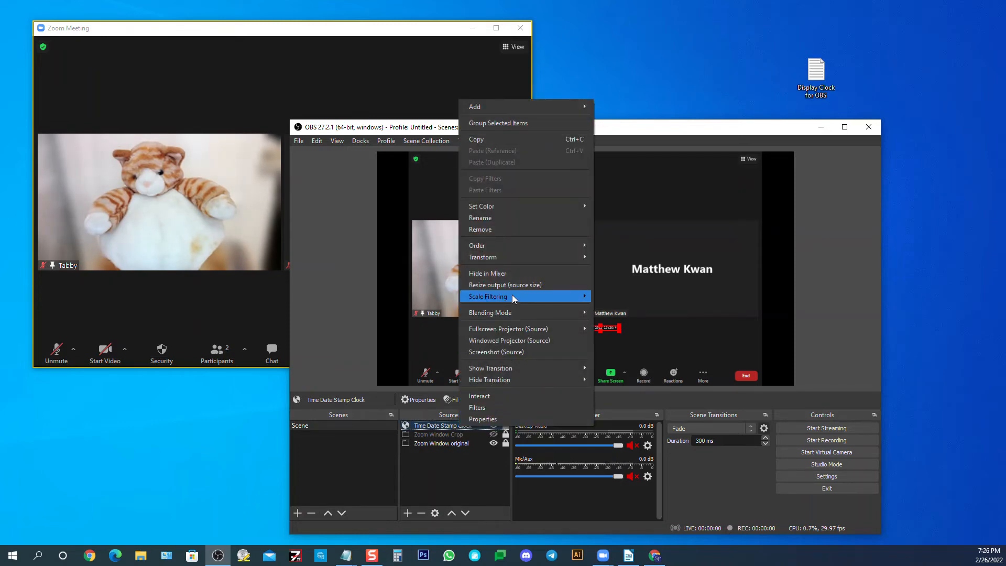
mouse_move(511, 260)
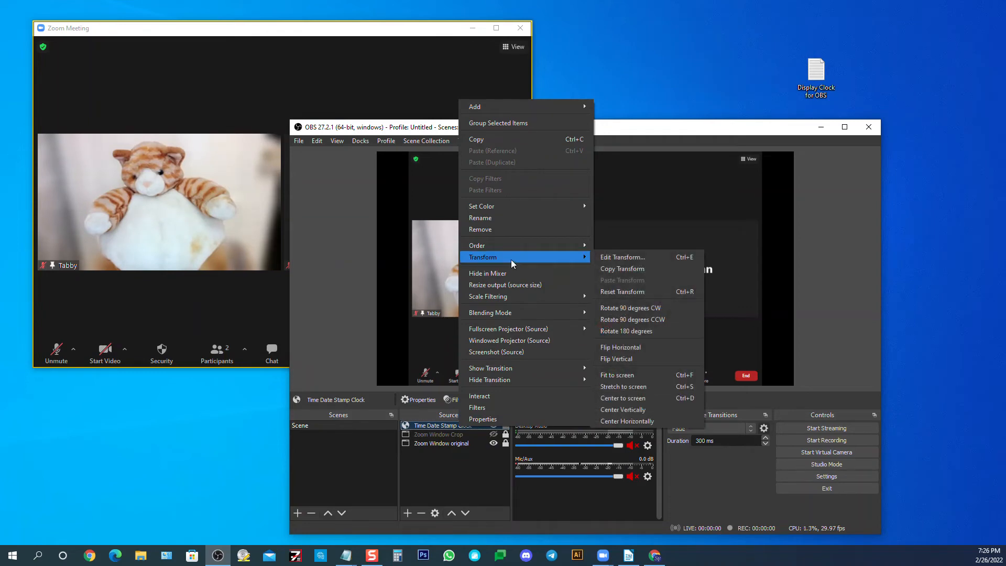
click(609, 262)
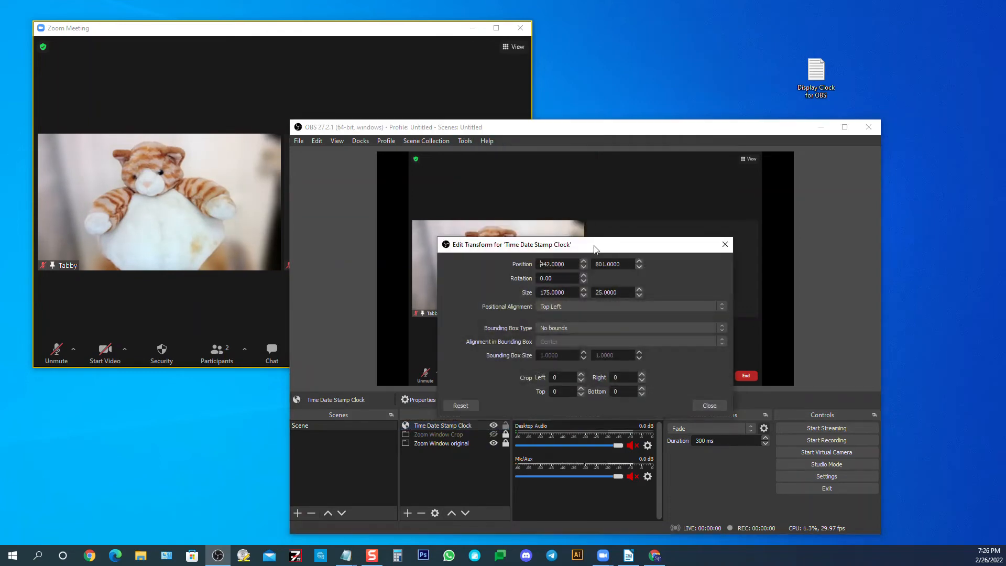
drag(596, 242, 298, 226)
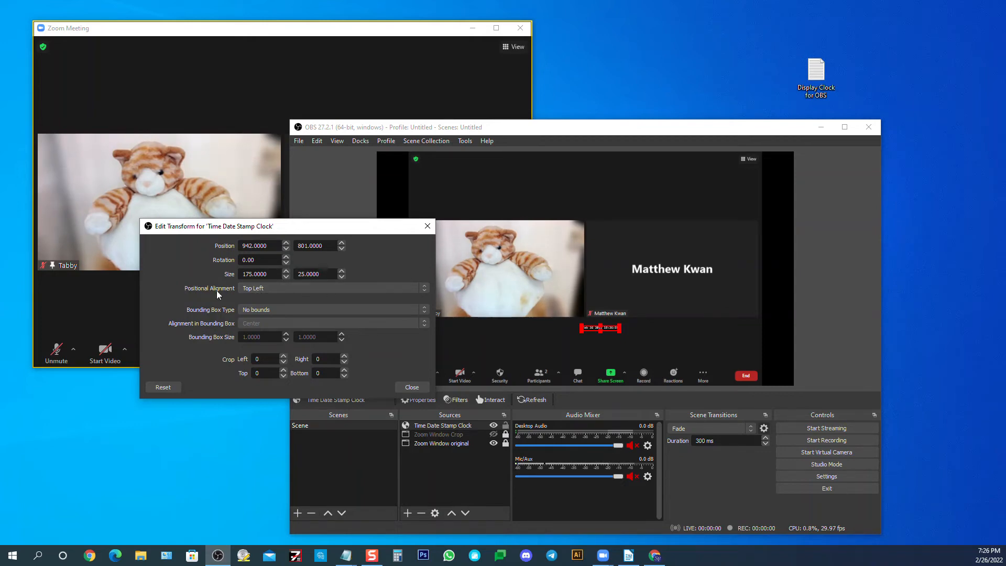
click(261, 289)
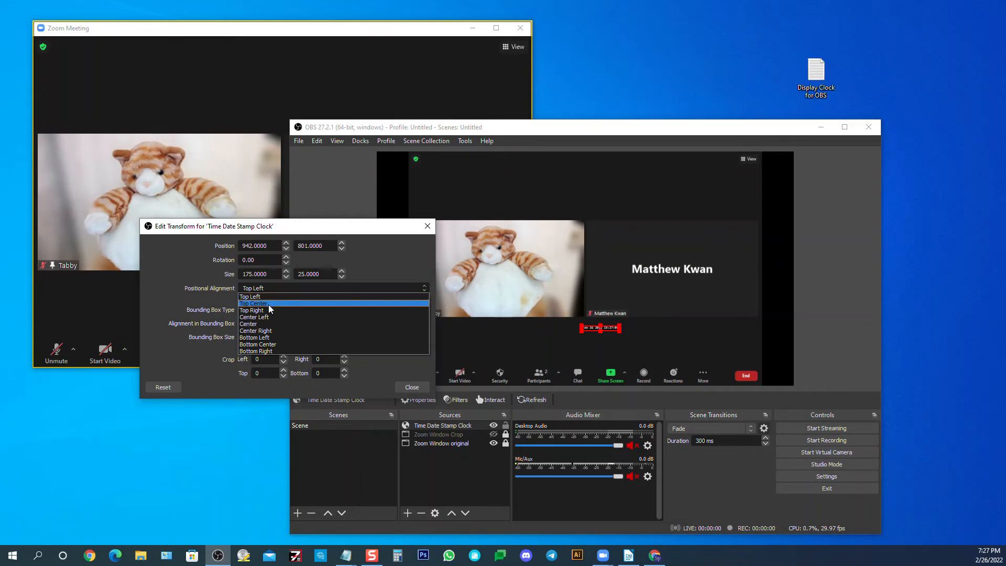
click(268, 304)
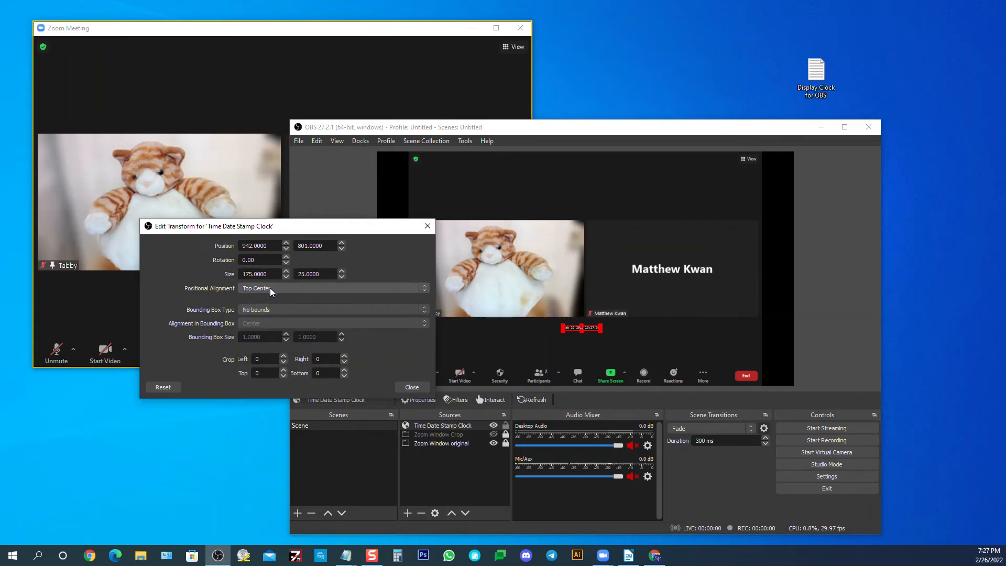
click(269, 287)
click(263, 323)
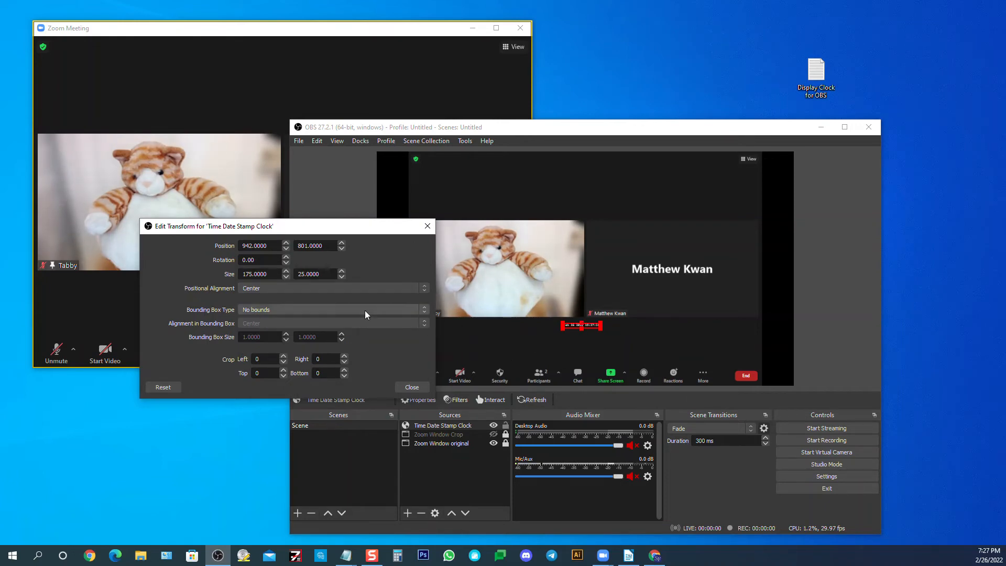
Set the clock's bounding box type to Stretch to bounds with a size of 350 by 50, and close the transform settings
click(267, 310)
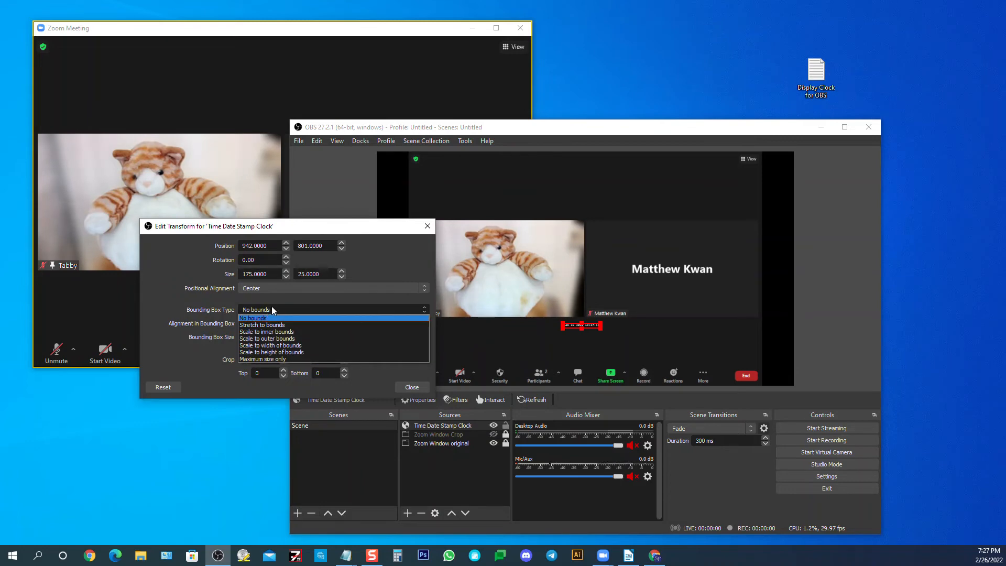
click(287, 325)
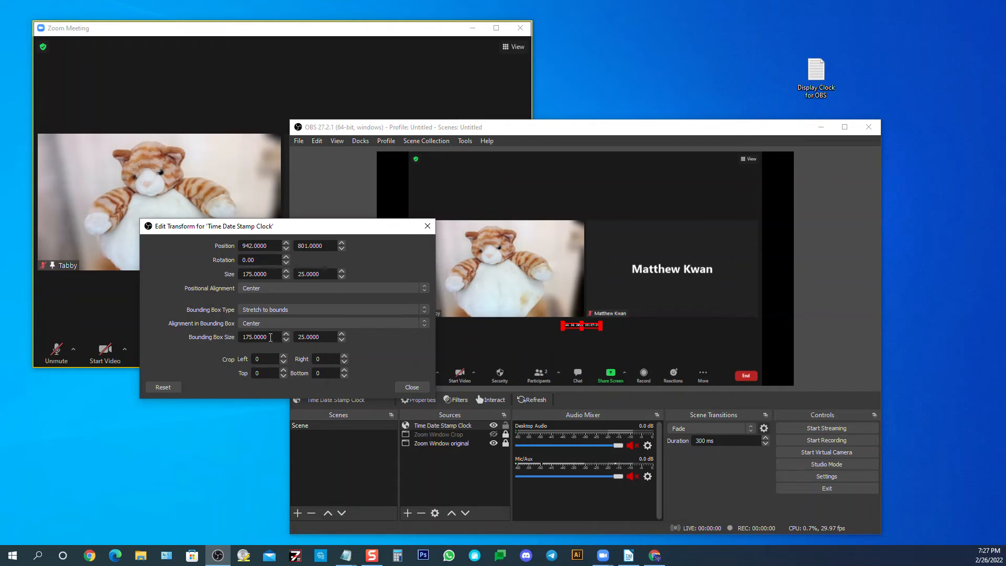
drag(266, 337, 223, 336)
text(350)
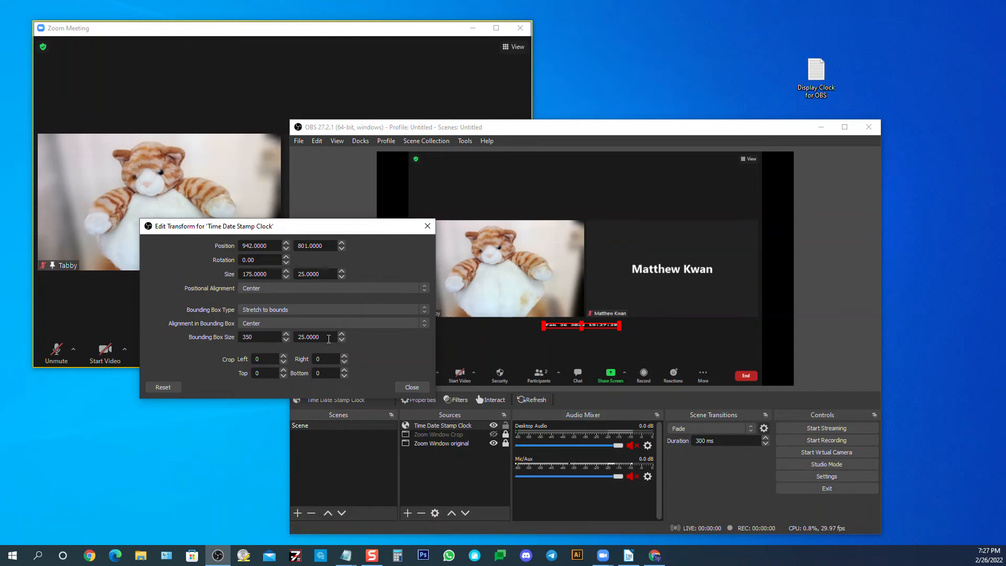
key(Tab)
text(50)
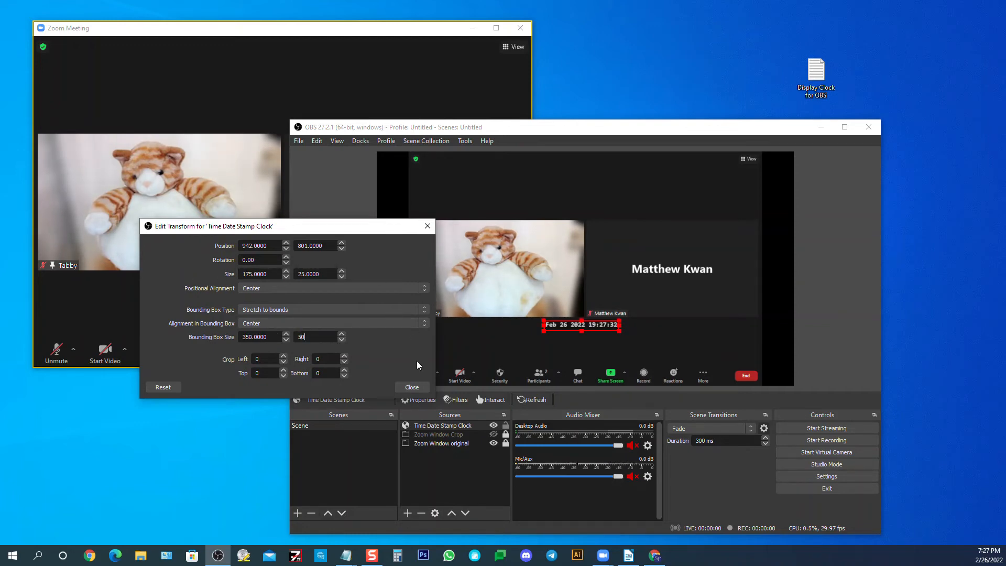
click(409, 386)
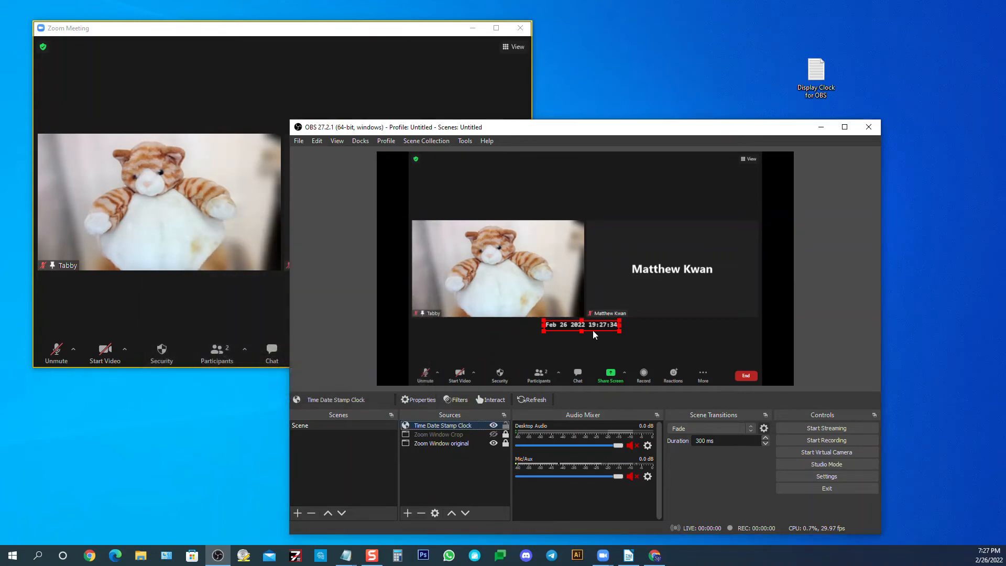
Place the enlarged clock just above the captured meeting toolbar, over the Share Screen to Reactions controls, and deselect it
drag(595, 330, 655, 349)
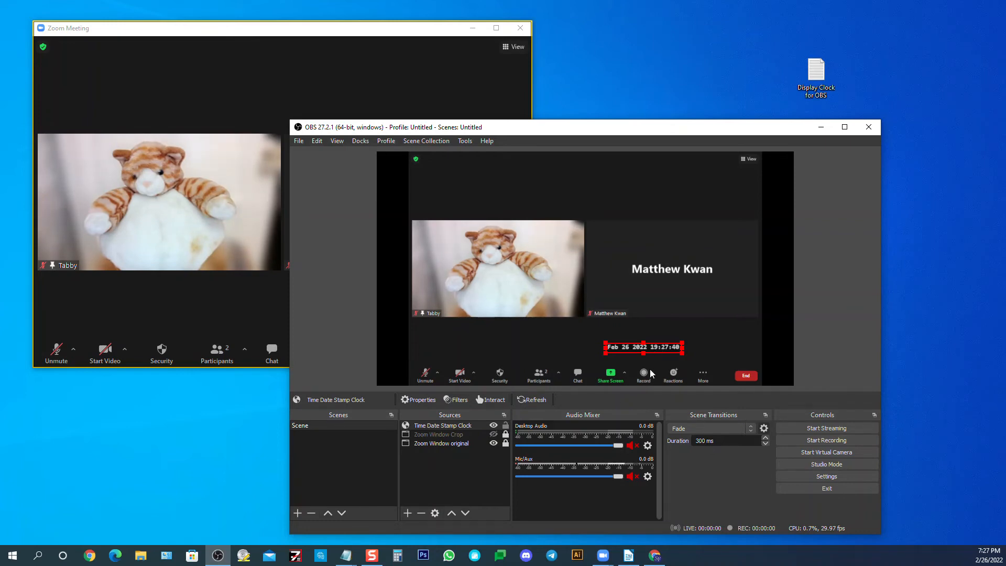
drag(657, 348, 660, 361)
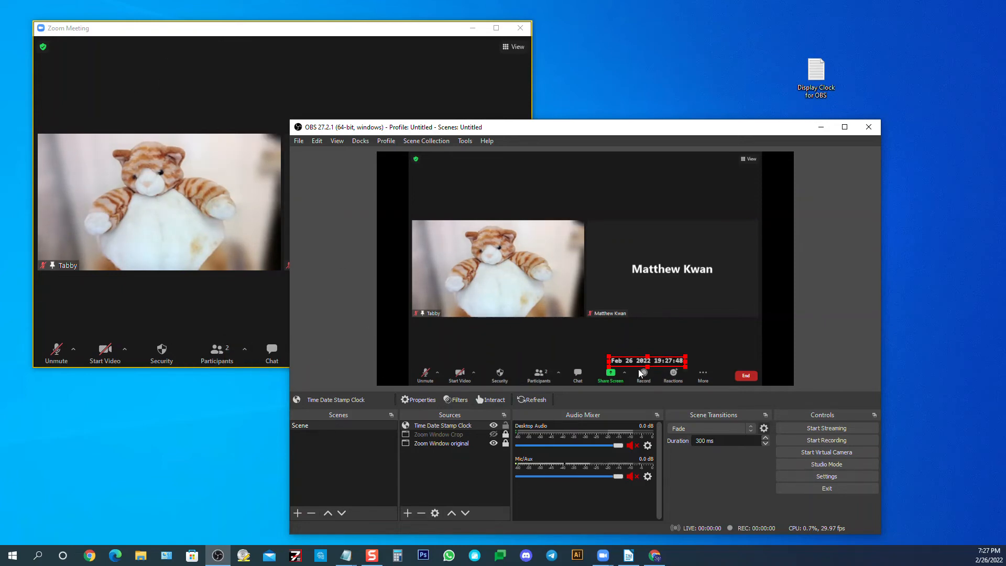
drag(661, 360, 658, 362)
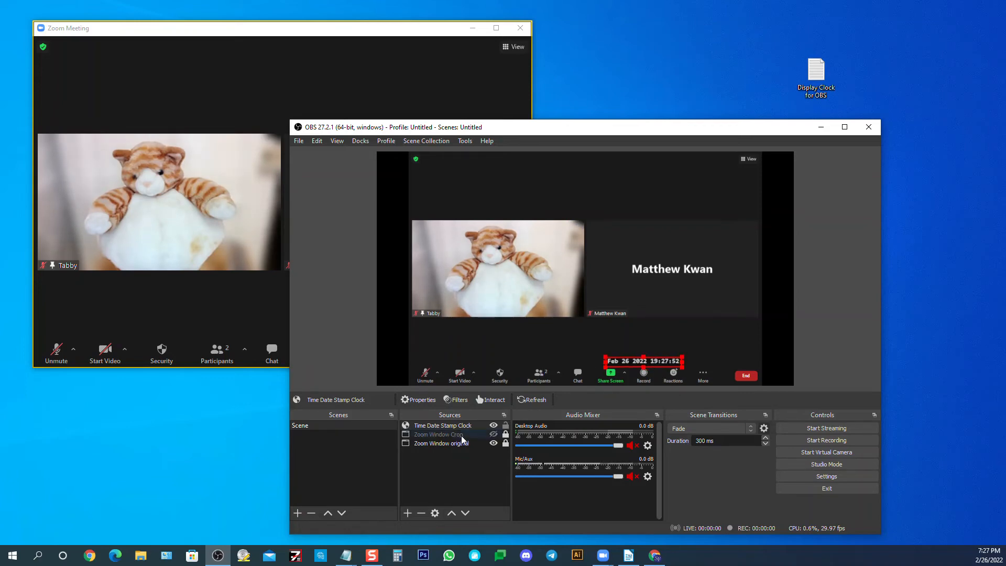
click(493, 355)
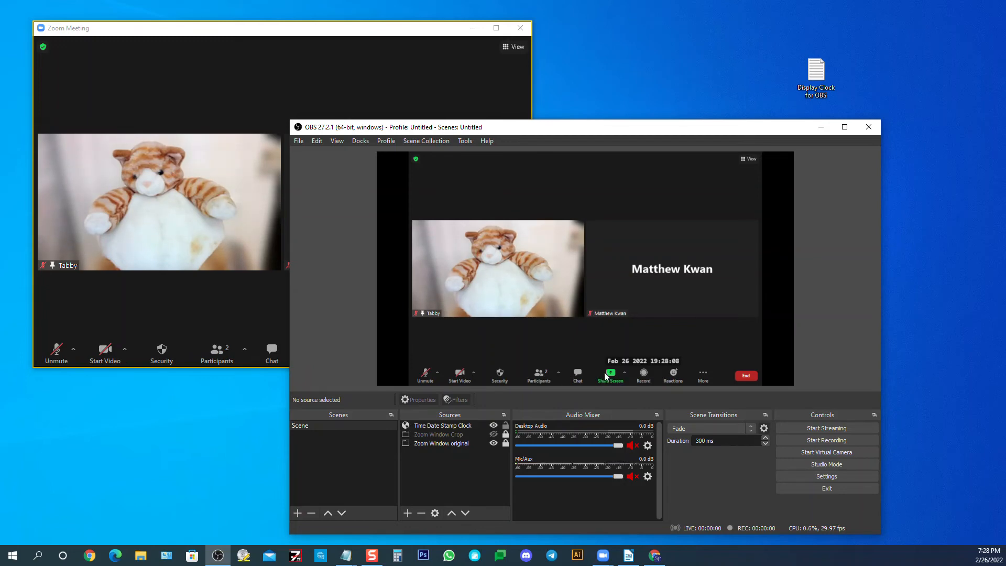
Show the Zoom Window Crop source and move the clock into the lower-right corner of the cropped meeting picture
click(448, 434)
click(493, 434)
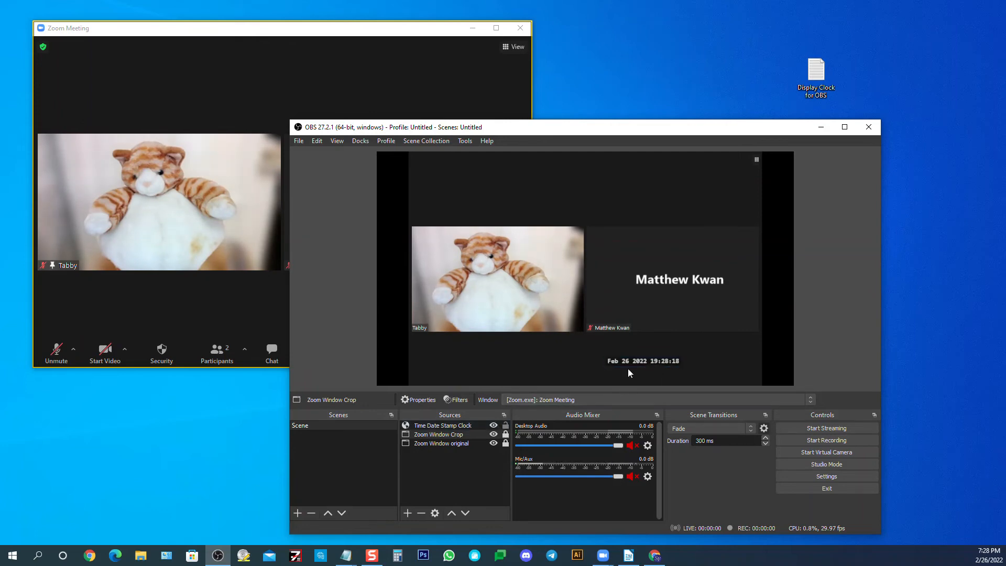
click(474, 425)
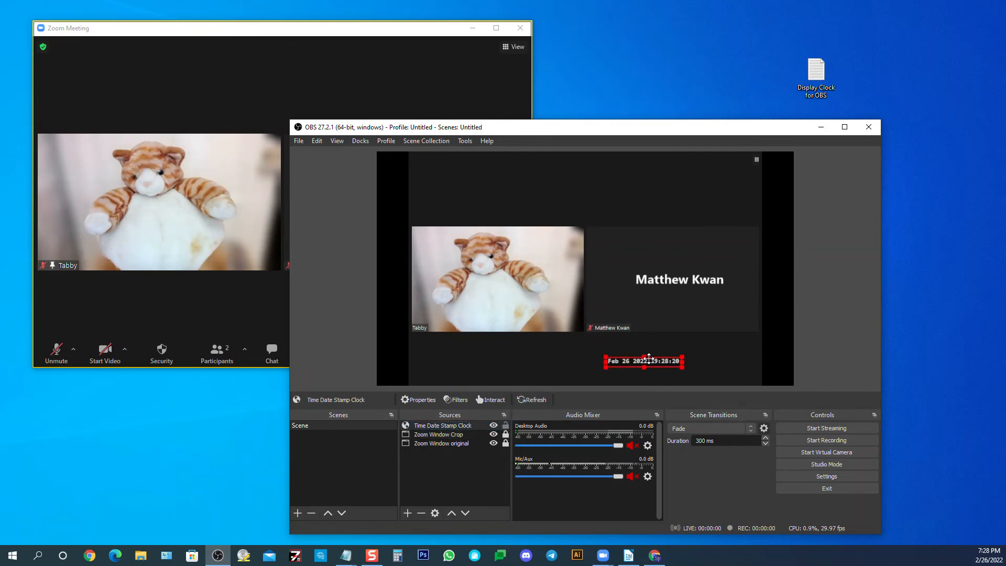
drag(652, 361, 703, 372)
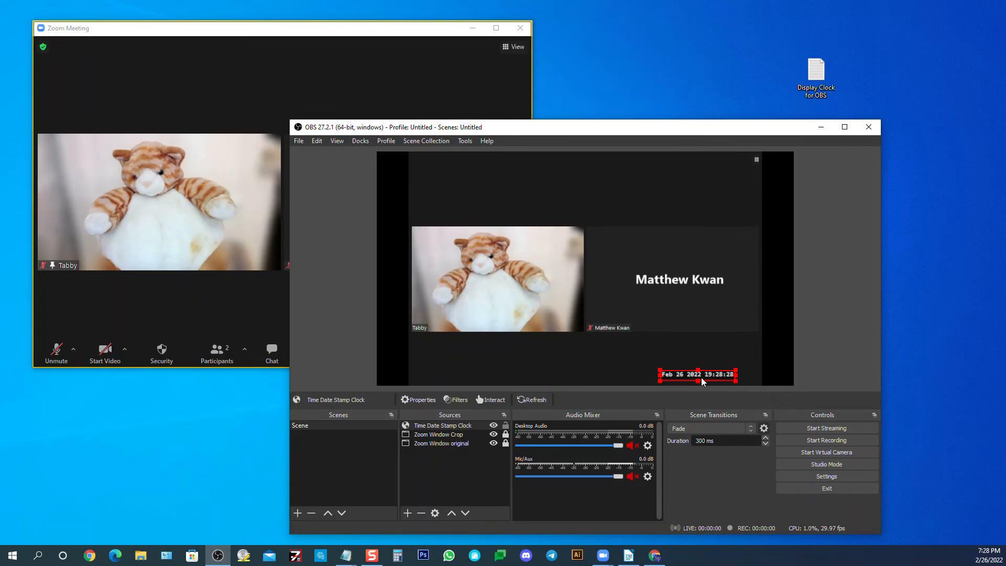
mouse_move(702, 377)
mouse_down()
mouse_move(606, 383)
mouse_move(581, 366)
mouse_move(569, 373)
mouse_move(696, 375)
mouse_up()
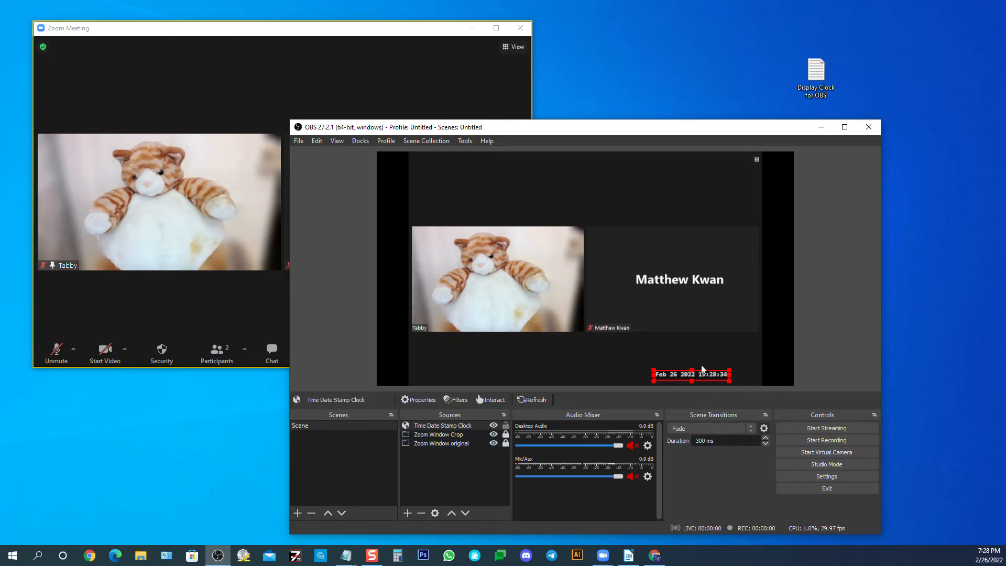
Hide the Zoom Window Crop source and move the clock up clear of the original meeting window's toolbar
click(493, 434)
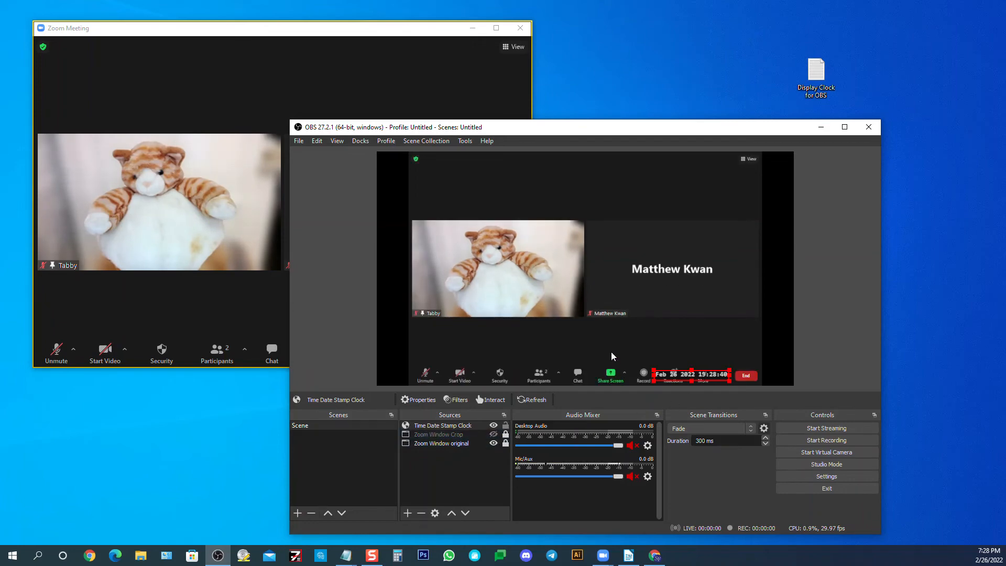
click(656, 395)
drag(688, 375, 686, 360)
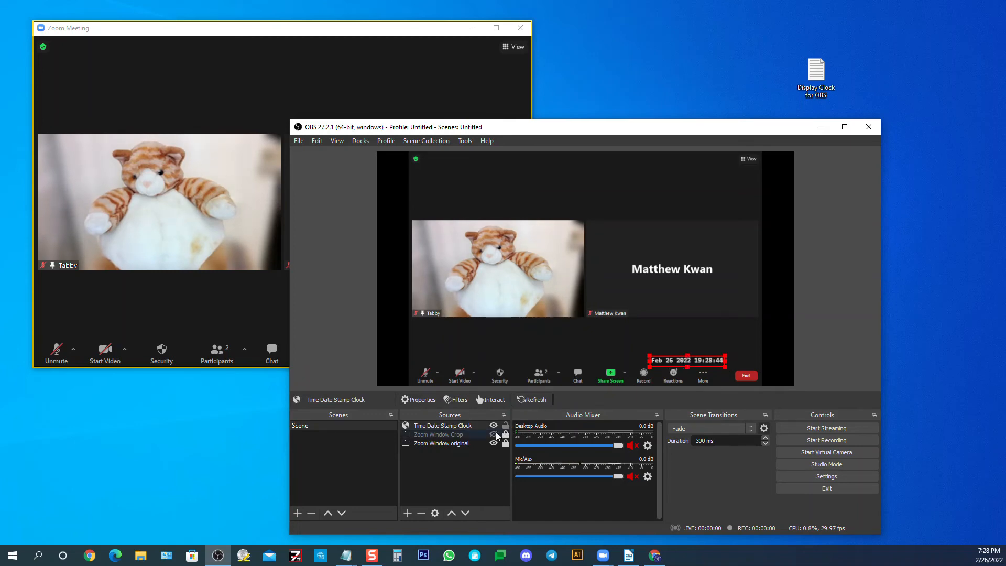
Show the Zoom Window Crop source again, move the clock down into the picture's lower-right corner, and lock the clock source
click(493, 435)
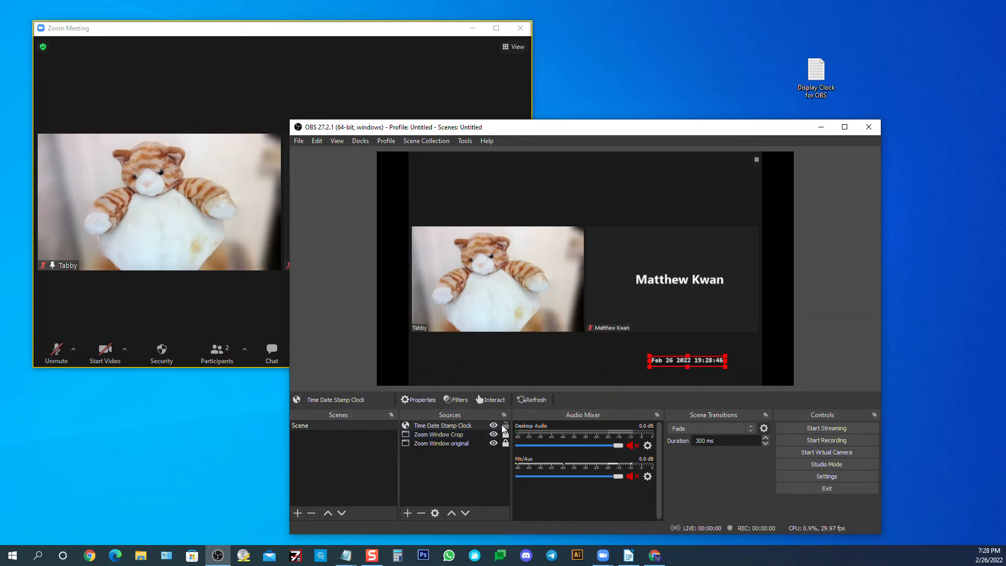
drag(669, 360, 670, 365)
drag(670, 372, 678, 374)
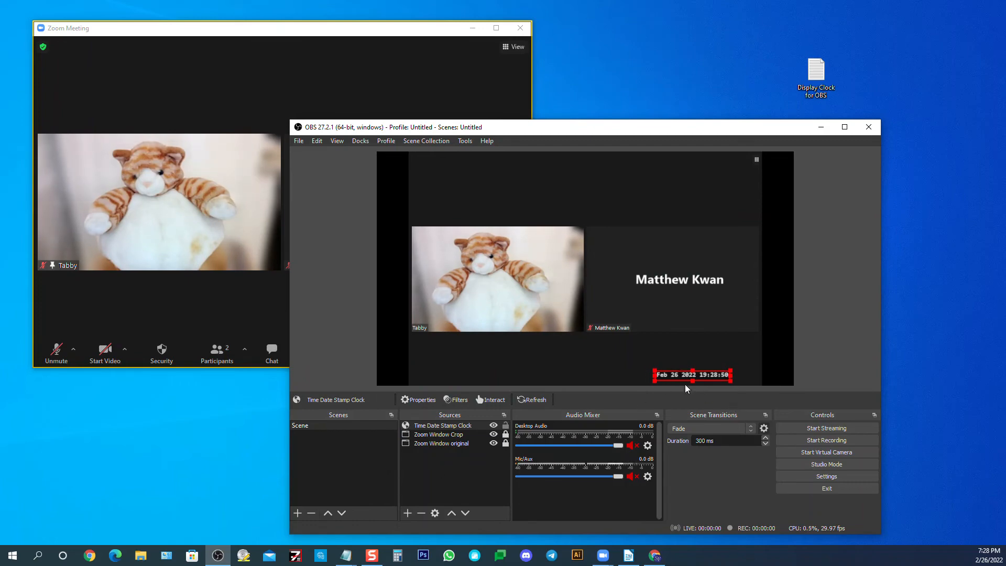
click(505, 425)
Move the Zoom Window Crop source above the Time Date Stamp Clock, and return the clock to the front of the source order
click(434, 435)
drag(434, 434, 434, 423)
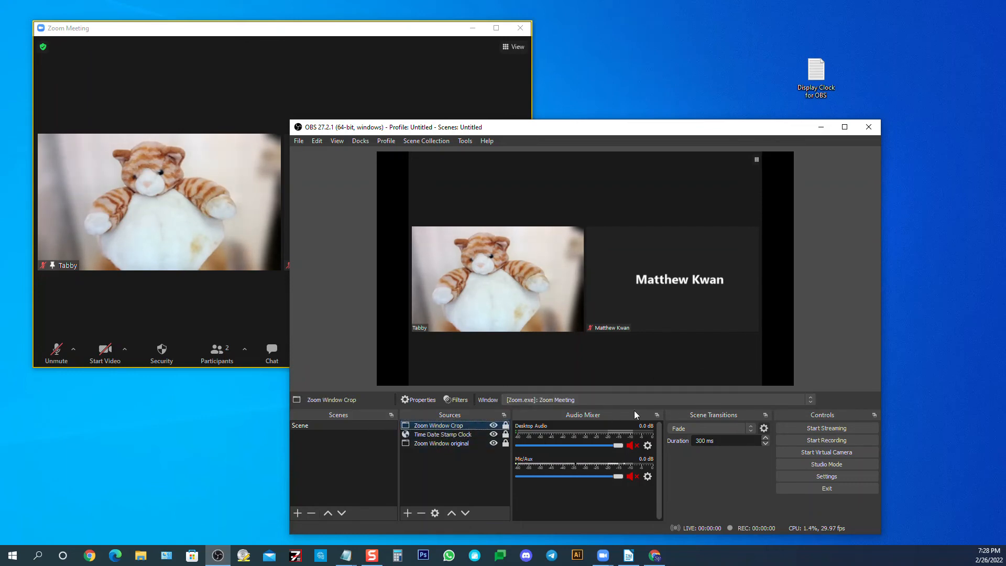
click(441, 435)
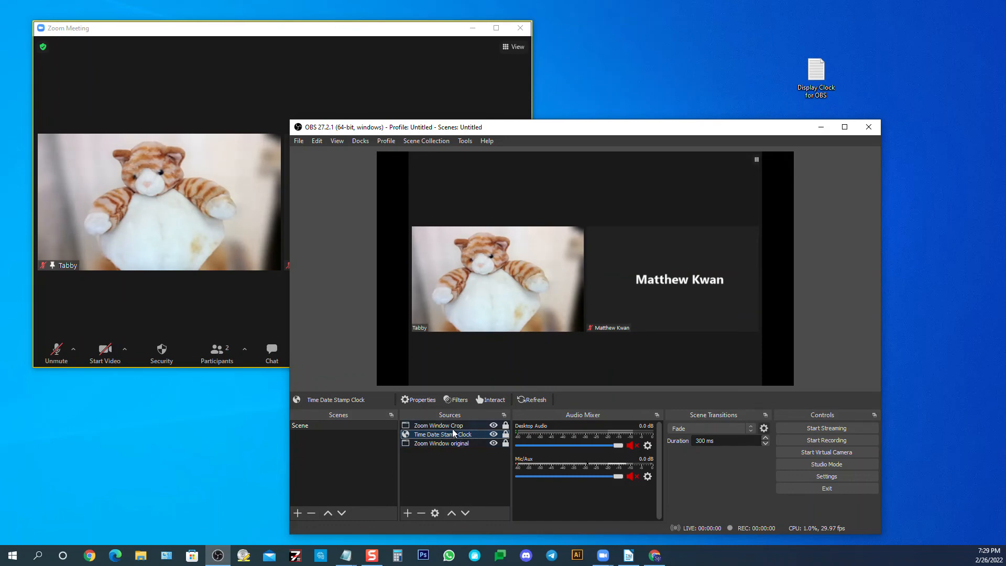
click(454, 514)
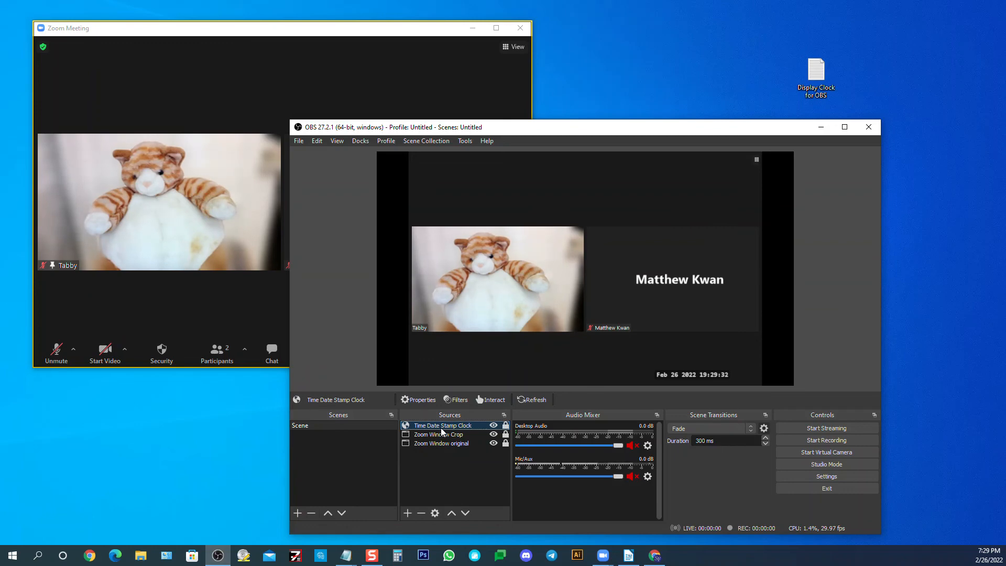
Review the Enable Browser Source Hardware Acceleration option in the advanced settings, and close the settings
drag(517, 132, 505, 103)
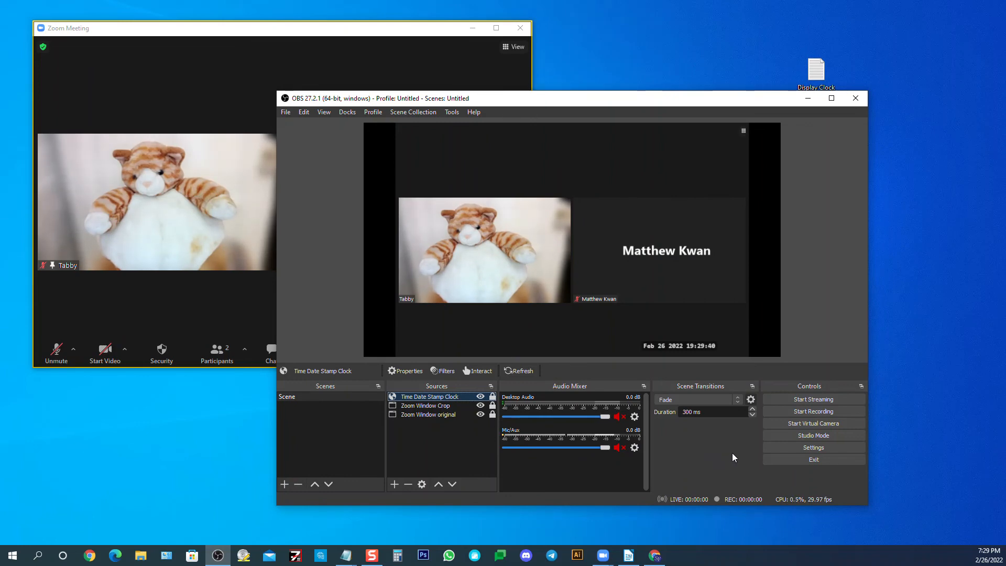
click(799, 448)
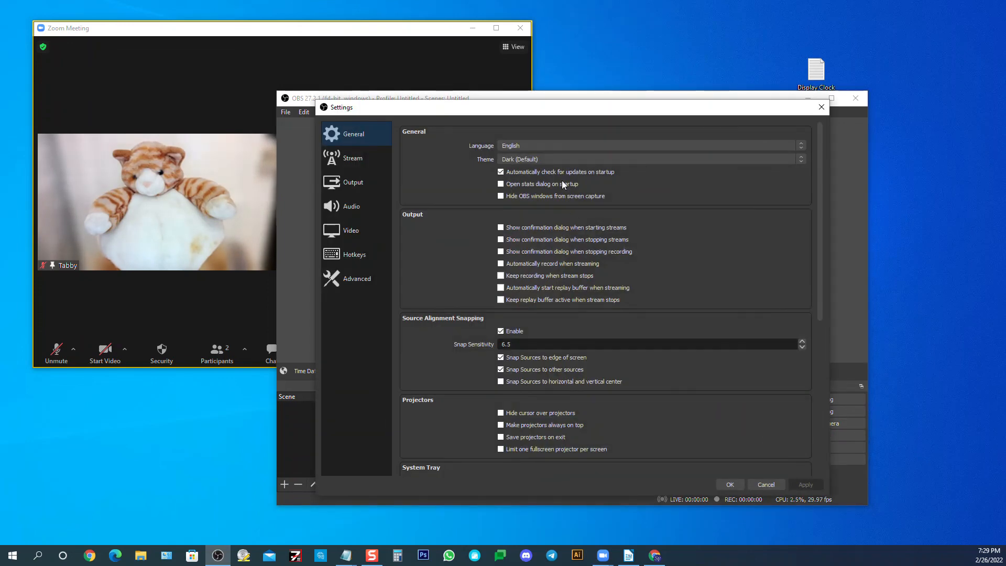
drag(516, 109, 498, 76)
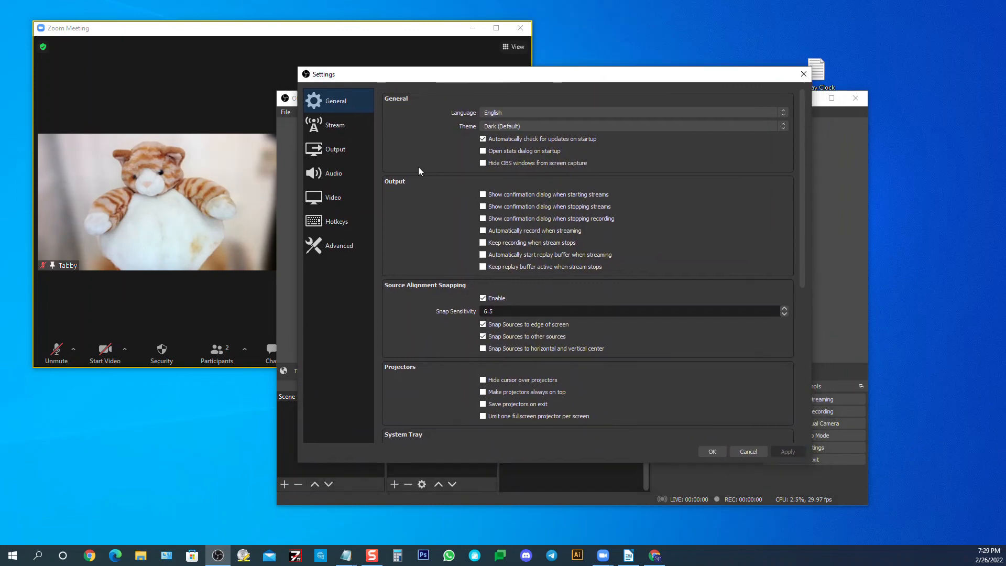
click(336, 254)
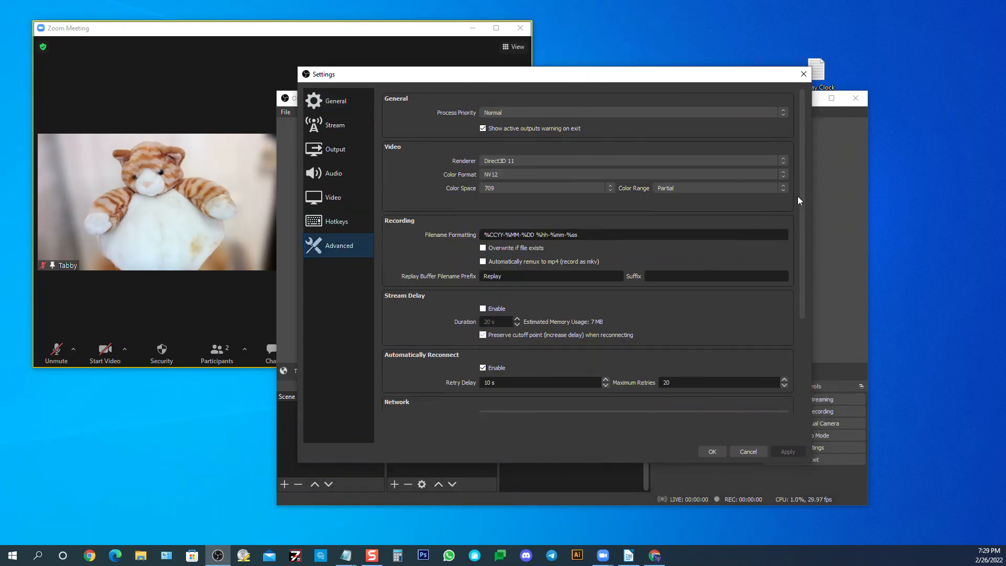
drag(800, 199, 812, 304)
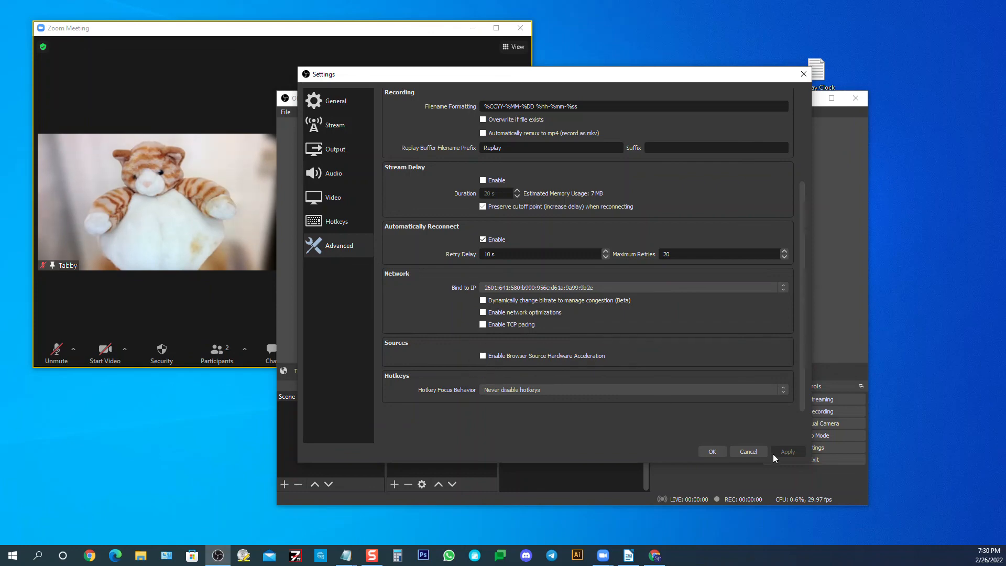
click(706, 450)
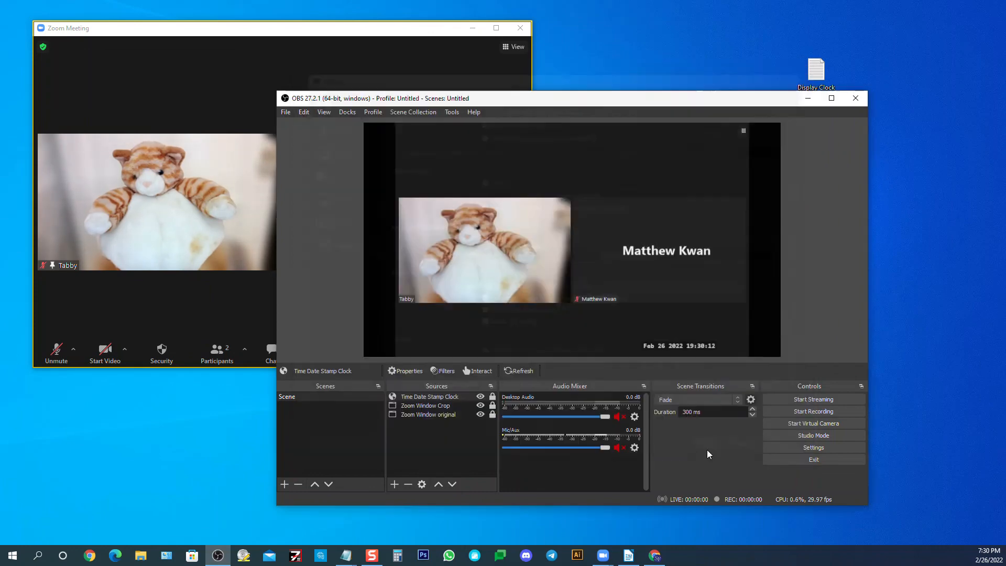